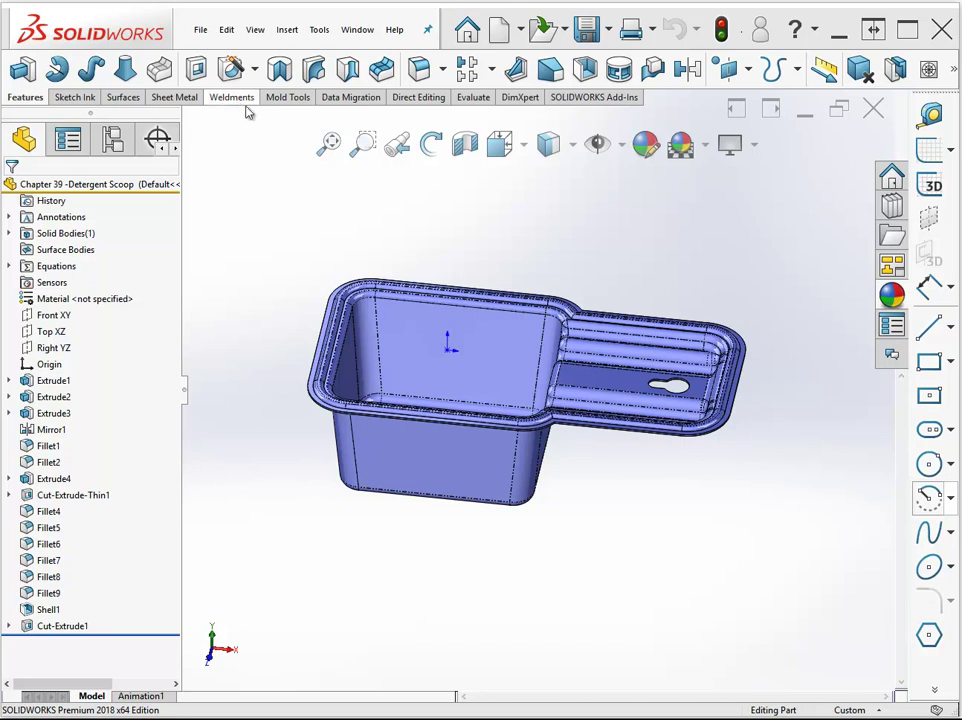
# - Insert mold folders for the detergent scoop and expand Surface Bodies to show the cavity, core and parting surface folders
pyautogui.click(288, 97)
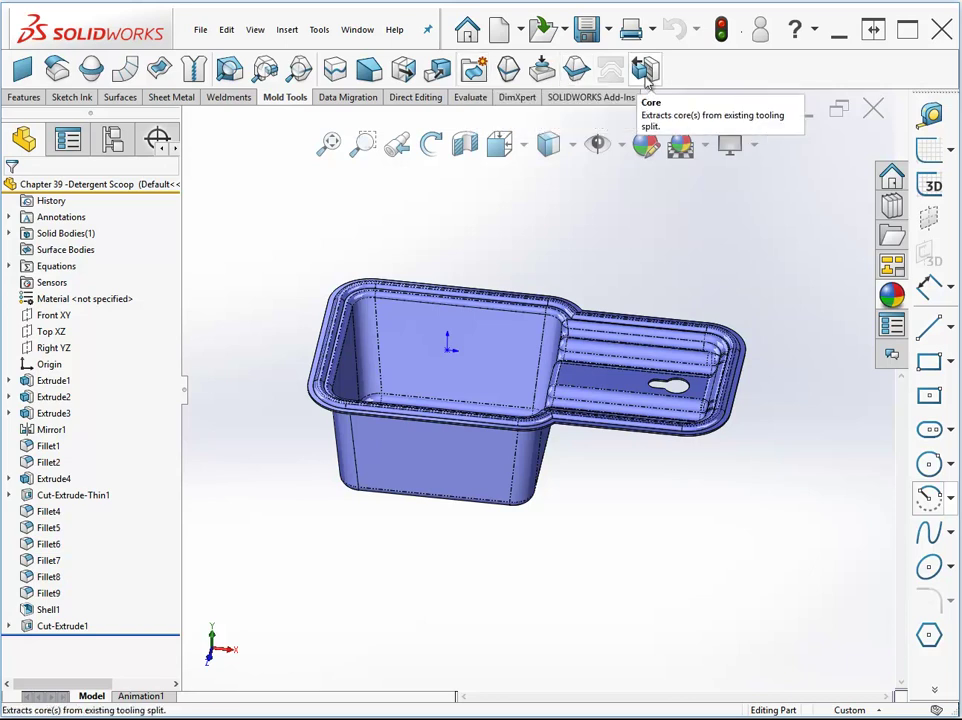
pyautogui.click(475, 82)
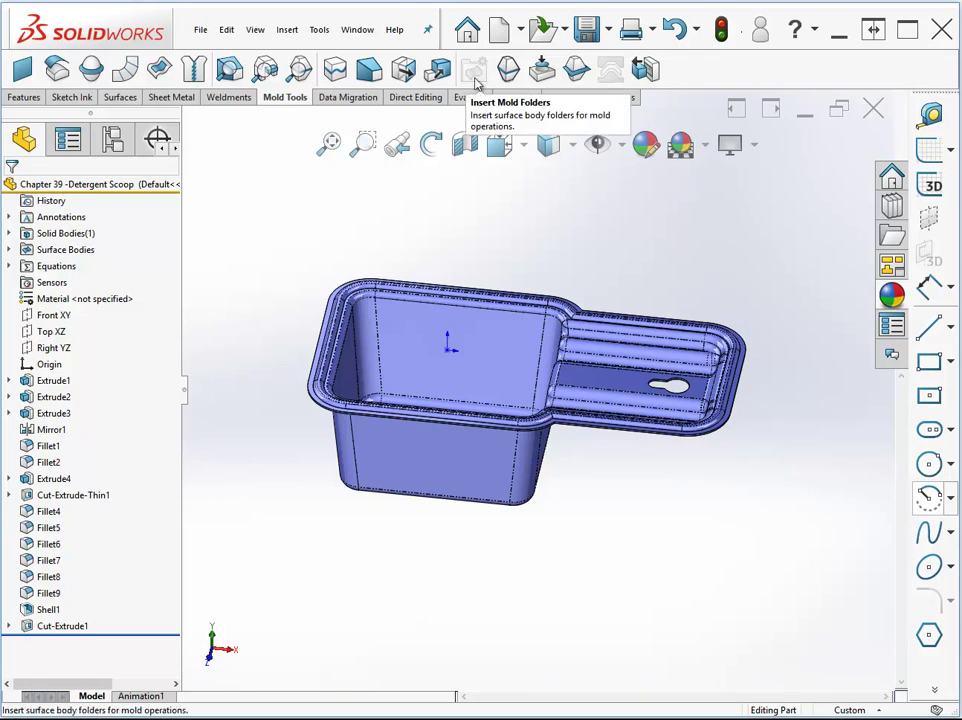
pyautogui.click(10, 250)
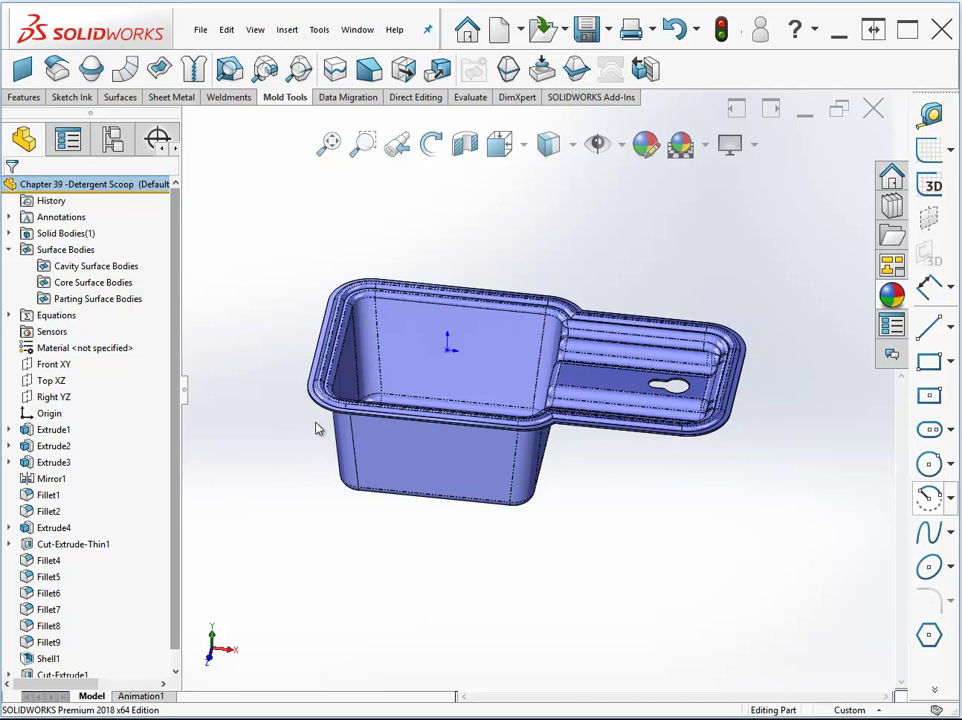
# - Examine the scoop's open cup, the keyhole opening in its handle and the thin outer edge of the rim
pyautogui.moveTo(312, 406); pyautogui.dragTo(320, 411, button='middle')
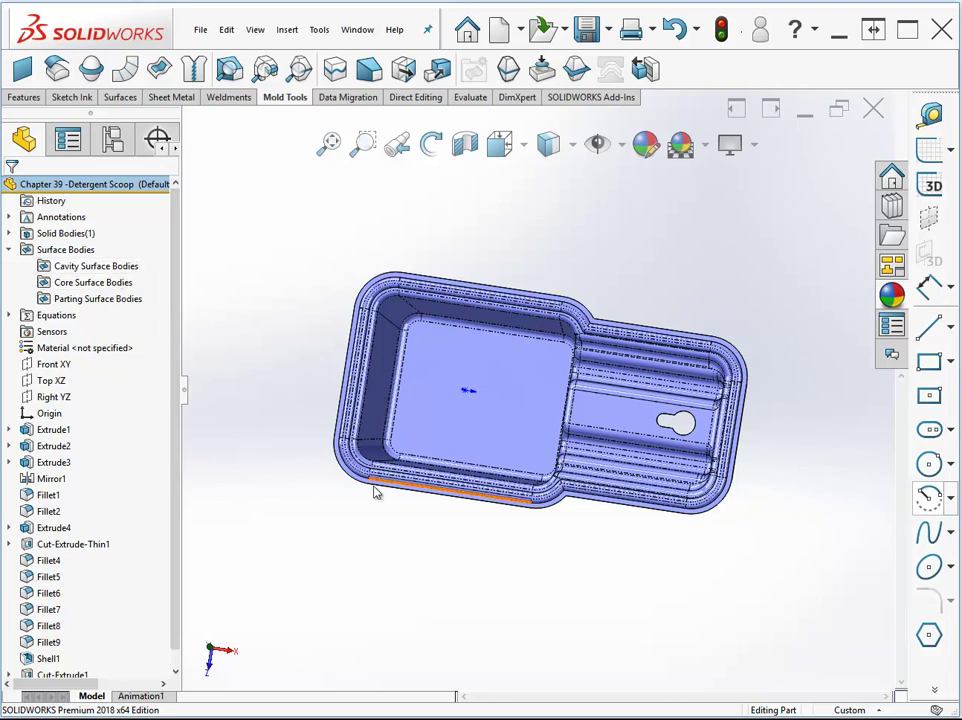
pyautogui.moveTo(393, 541); pyautogui.dragTo(476, 487, button='middle')
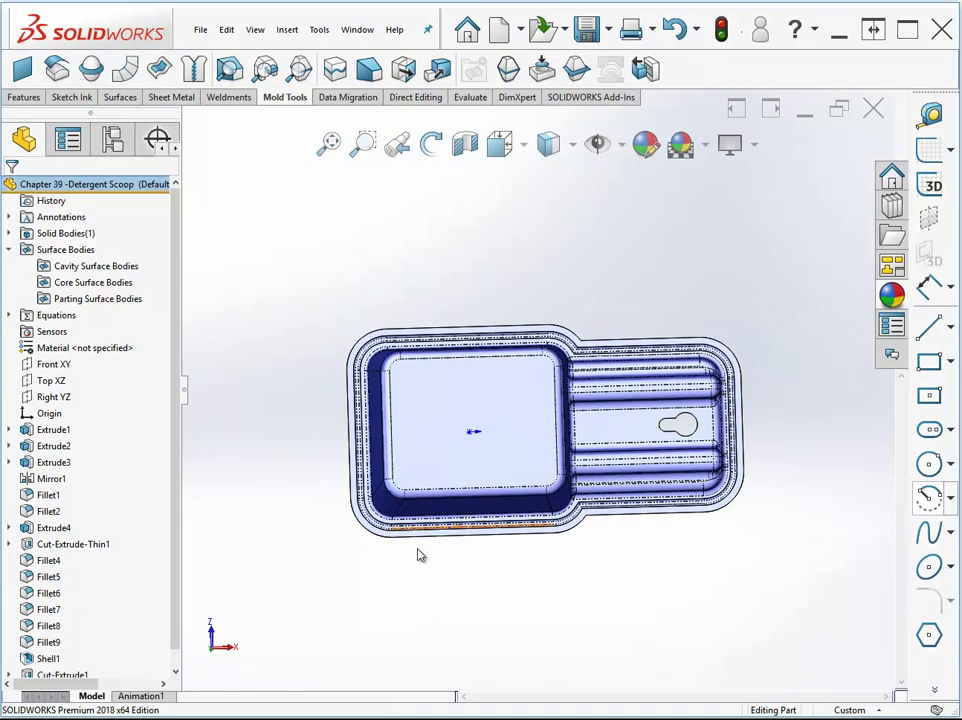
pyautogui.moveTo(455, 312); pyautogui.dragTo(522, 279, button='middle')
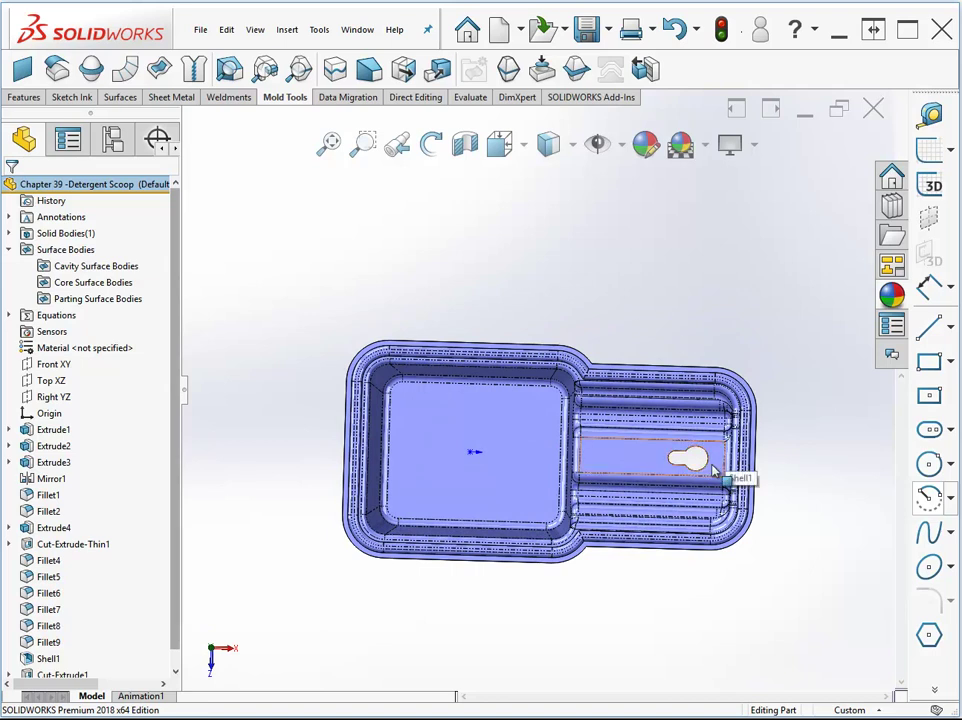
pyautogui.moveTo(713, 468); pyautogui.dragTo(740, 530, button='middle')
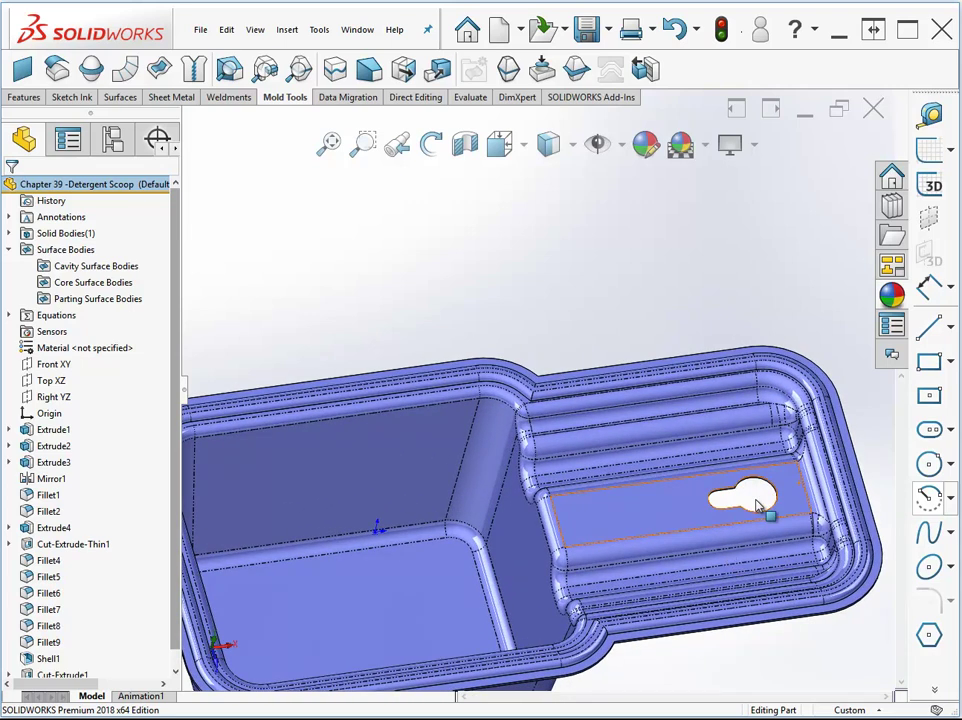
pyautogui.moveTo(809, 640); pyautogui.dragTo(804, 627, button='middle')
pyautogui.scroll(-2, 804, 628)
pyautogui.scroll(-6, 805, 634)
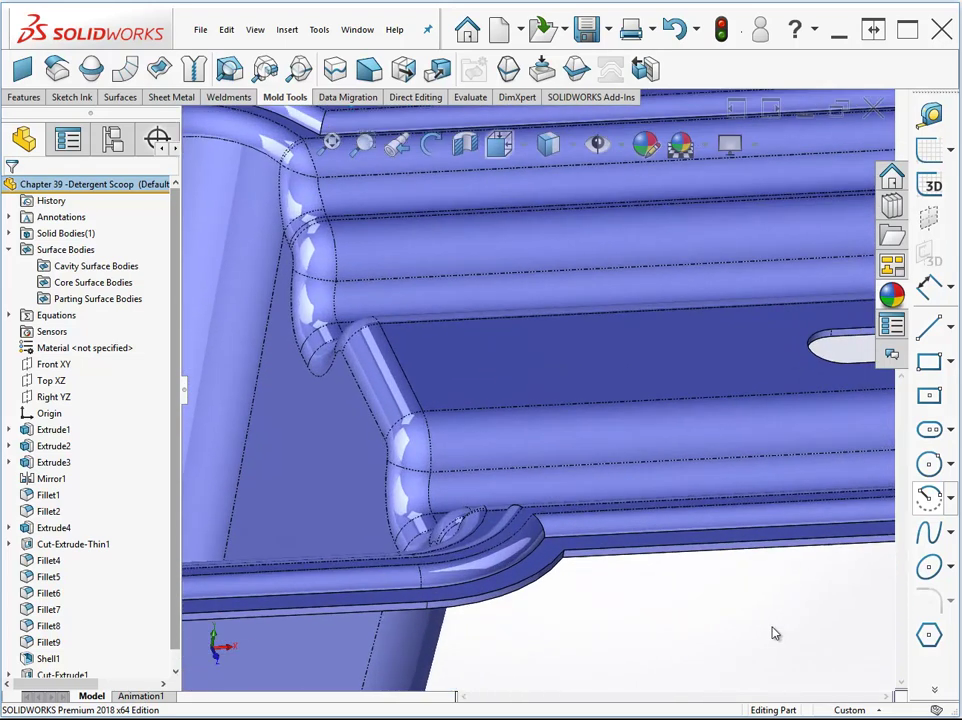
pyautogui.moveTo(738, 613); pyautogui.dragTo(732, 604, button='middle')
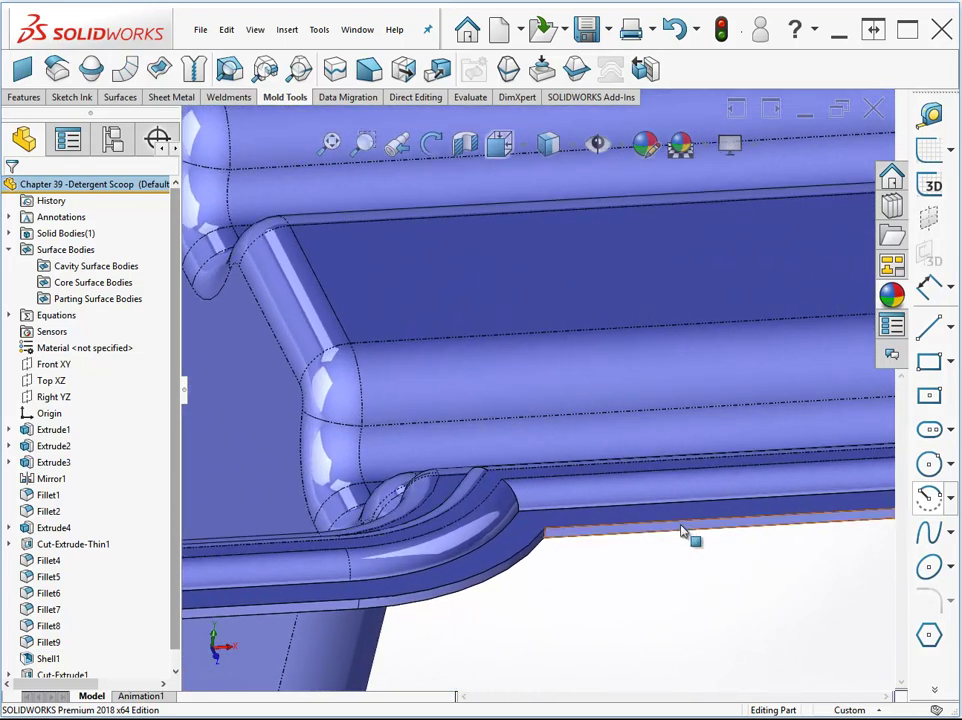
pyautogui.click(682, 526)
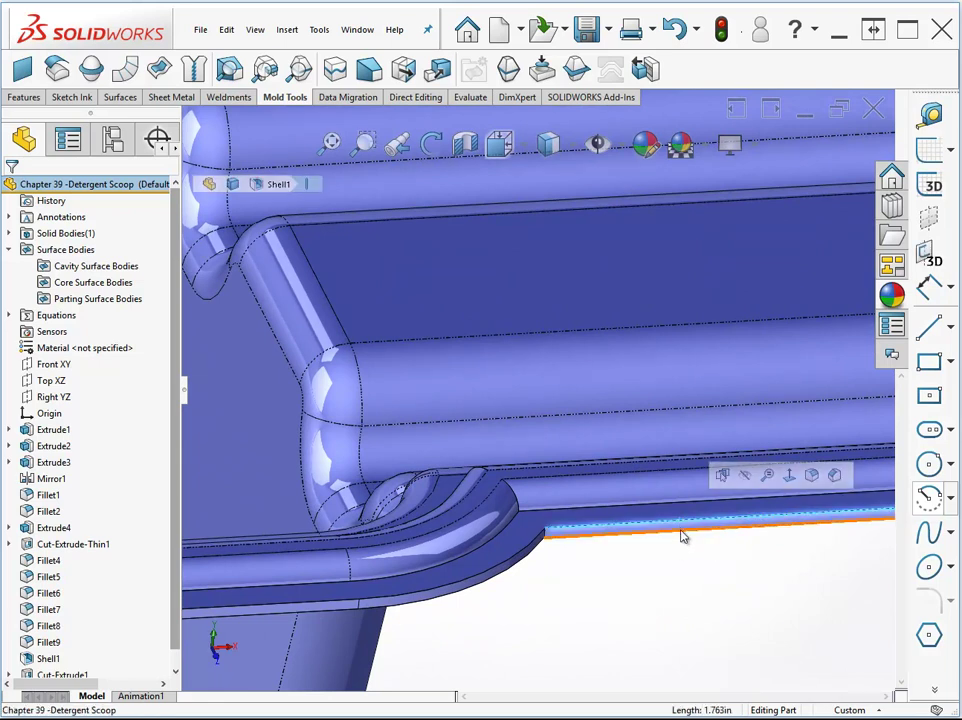
pyautogui.click(681, 576)
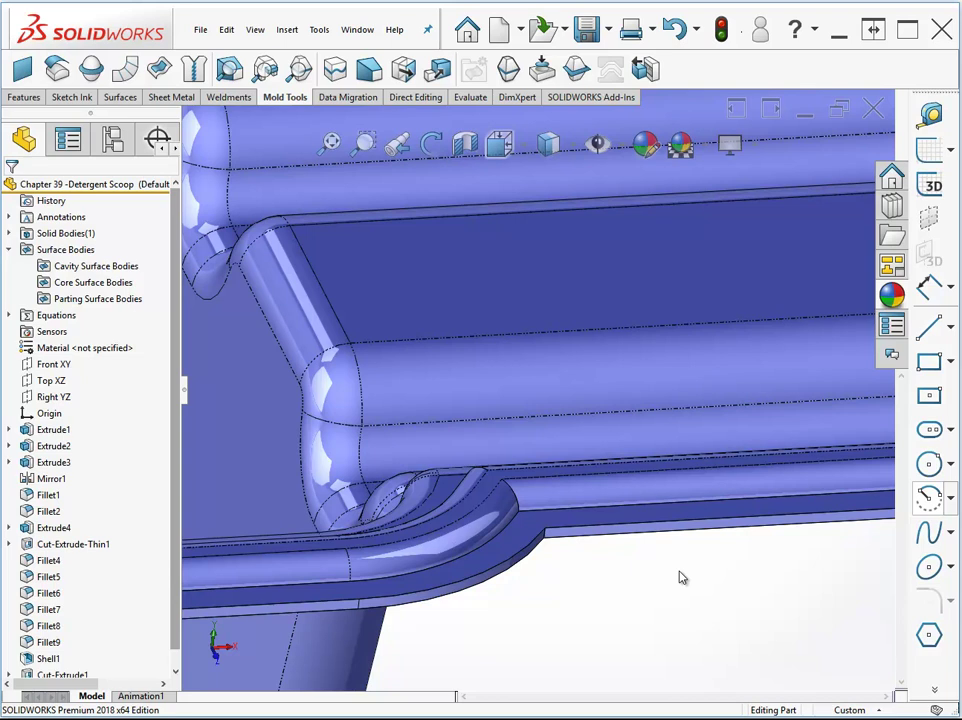
pyautogui.press('f')
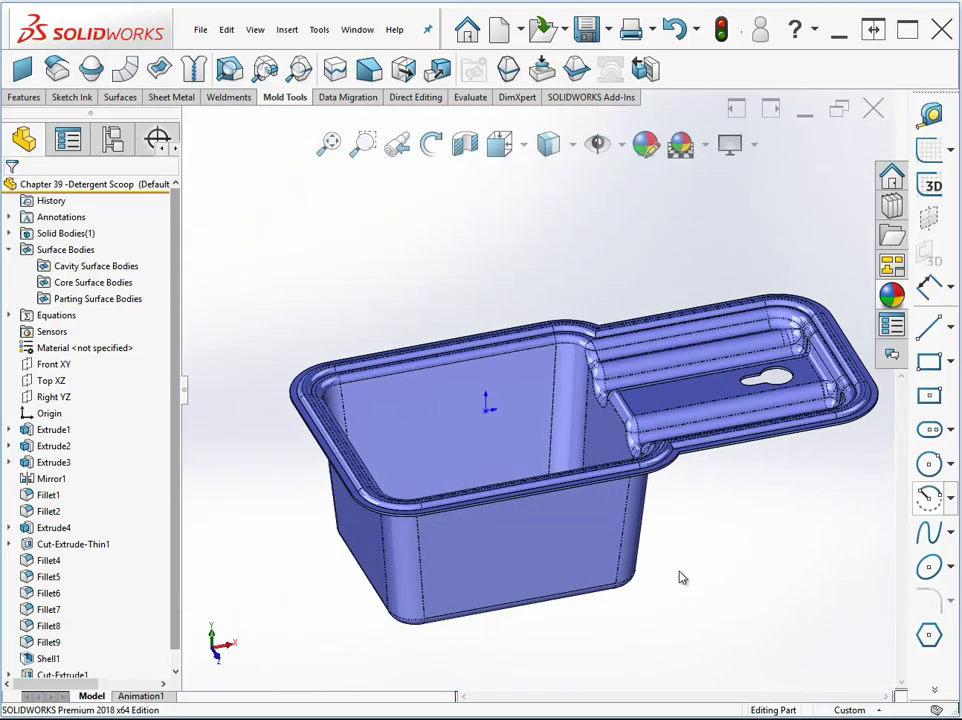
pyautogui.moveTo(681, 577); pyautogui.dragTo(681, 576, button='middle')
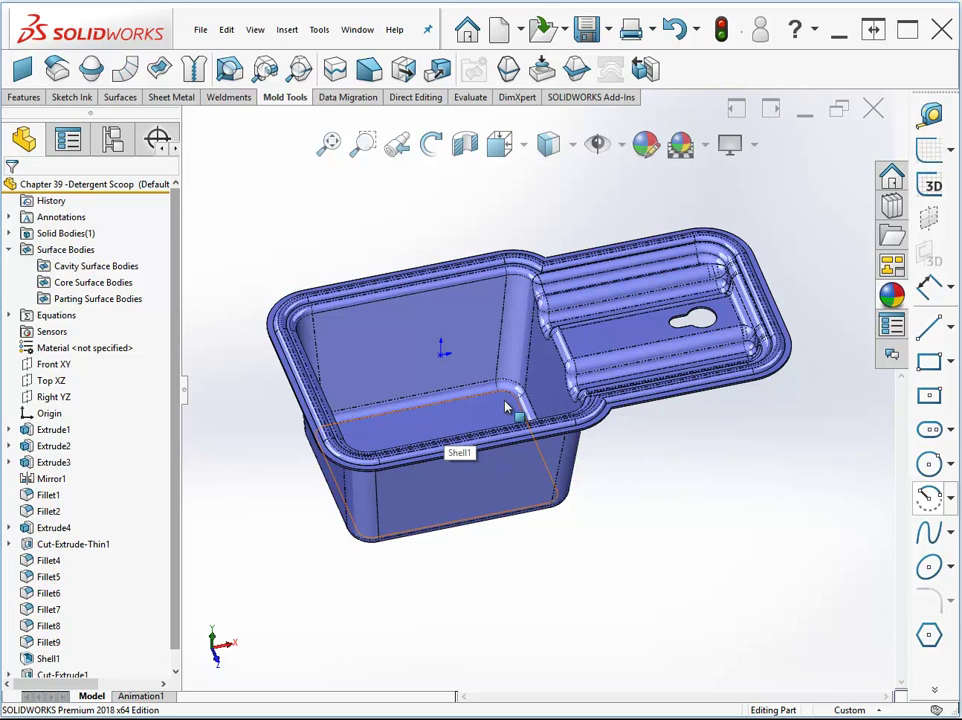
pyautogui.moveTo(596, 543); pyautogui.dragTo(597, 531, button='middle')
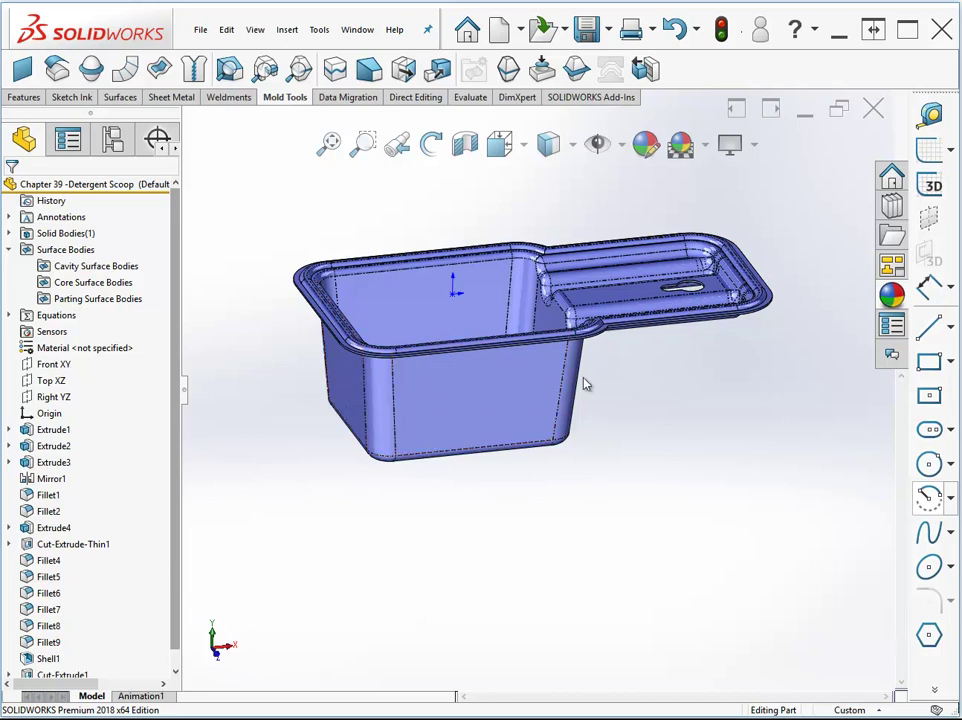
# - Start a parting line with the cup's inside bottom face as pull direction and run the draft analysis at 1.00 degree
pyautogui.click(509, 68)
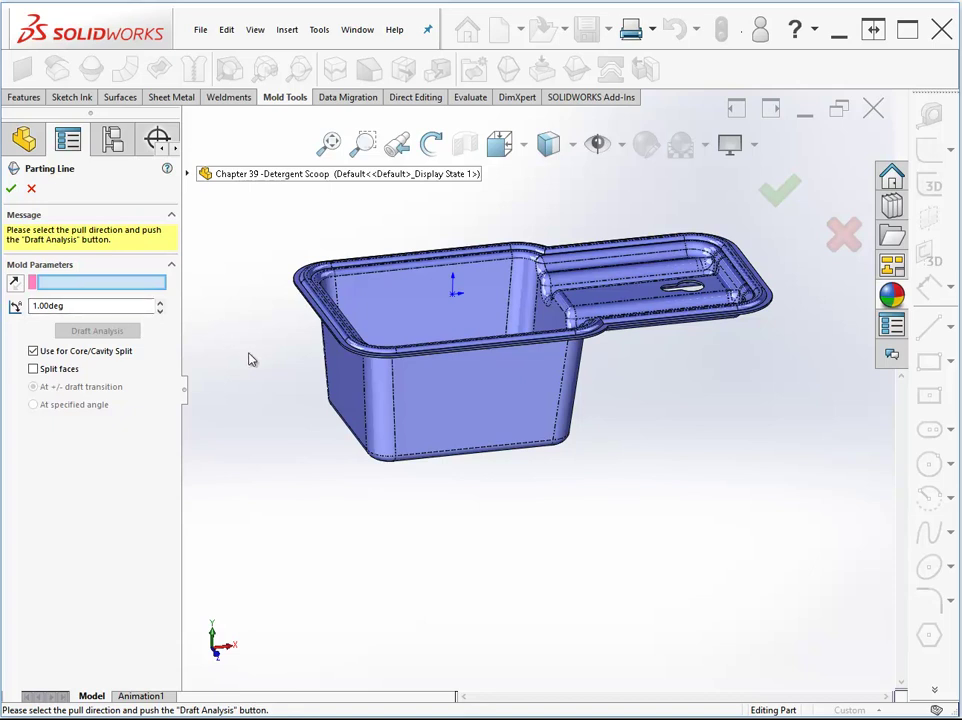
pyautogui.moveTo(331, 357); pyautogui.dragTo(487, 500, button='middle')
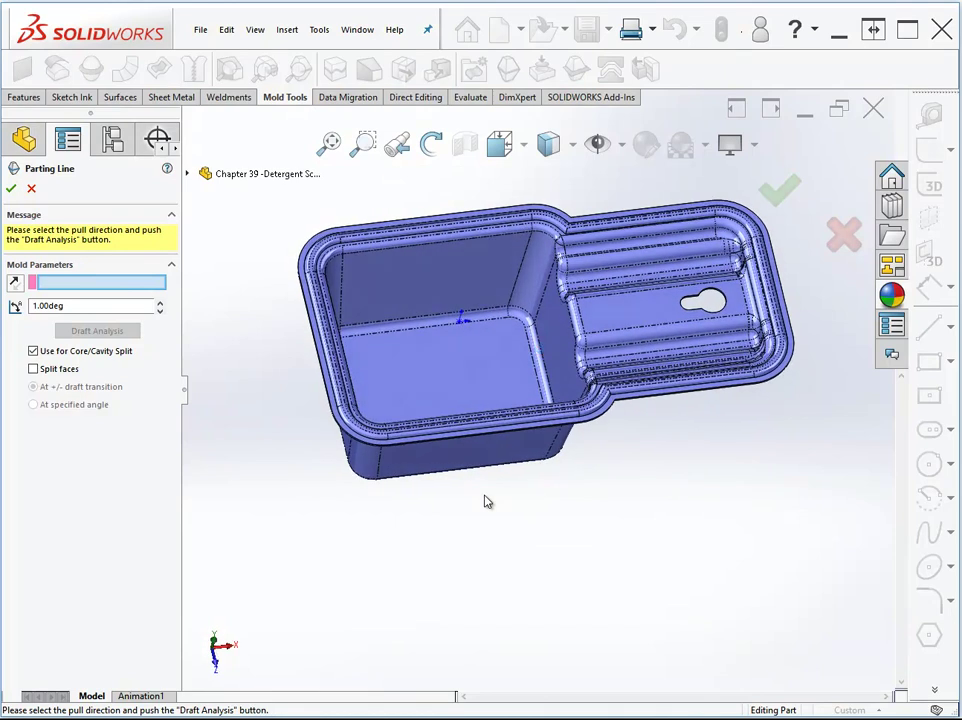
pyautogui.click(450, 393)
pyautogui.moveTo(401, 513); pyautogui.dragTo(365, 512, button='middle')
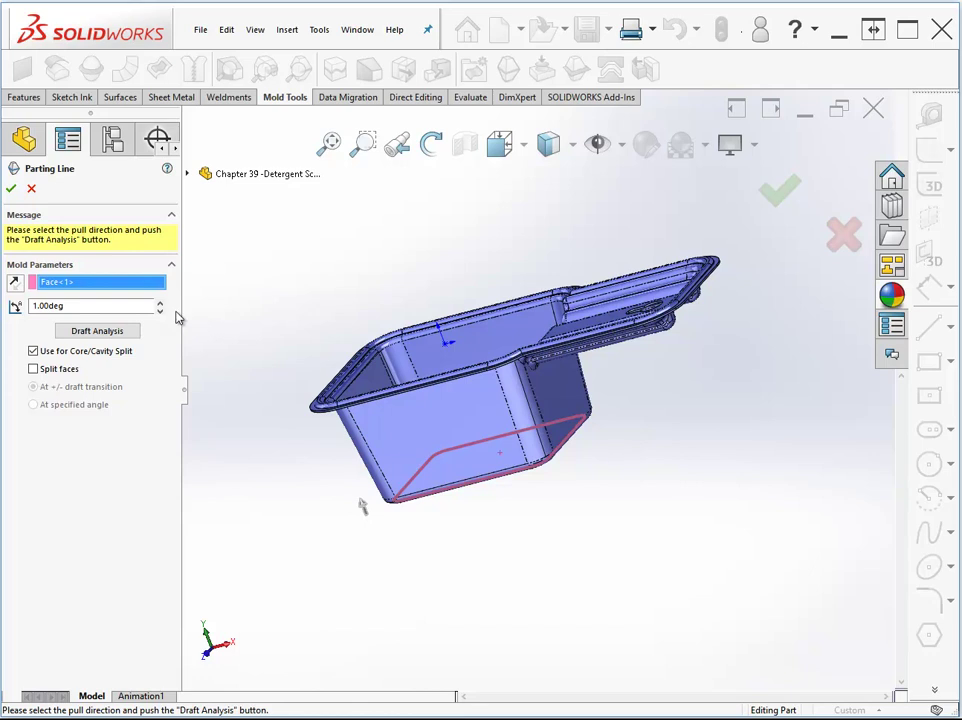
pyautogui.doubleClick(88, 309)
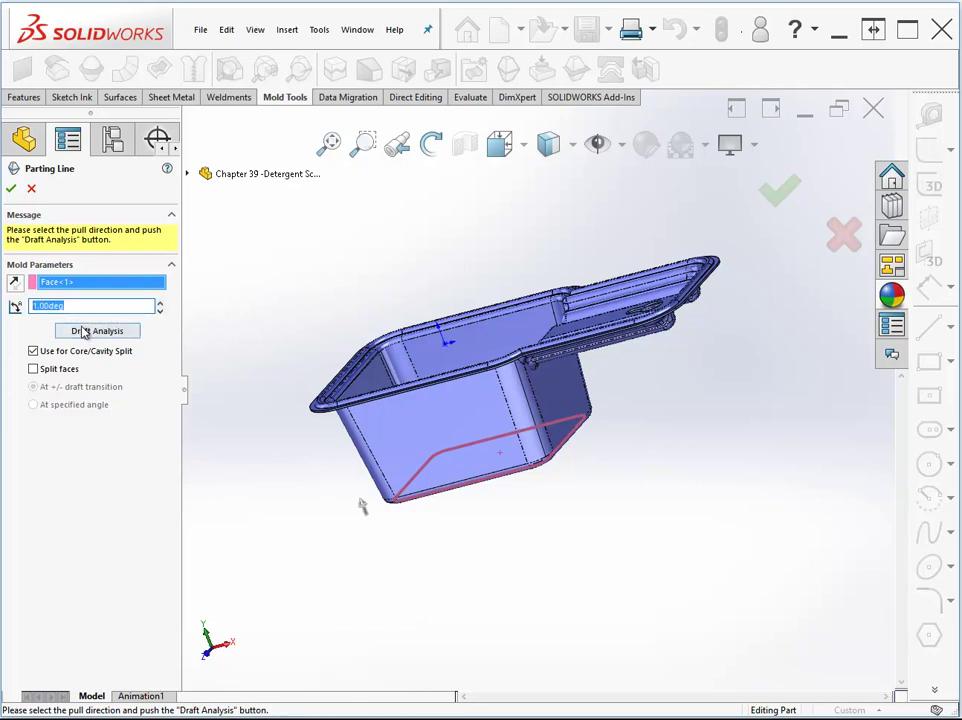
pyautogui.click(93, 335)
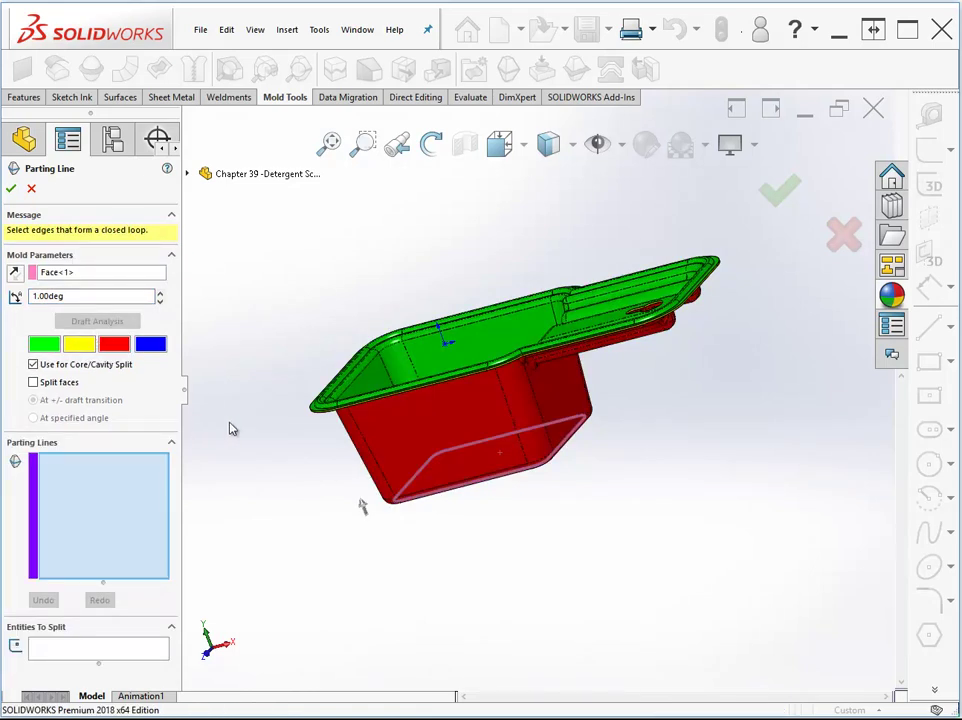
# - Inspect the draft analysis colours inside the scoop, along the thin rim edge and on the underside
pyautogui.scroll(-8, 585, 408)
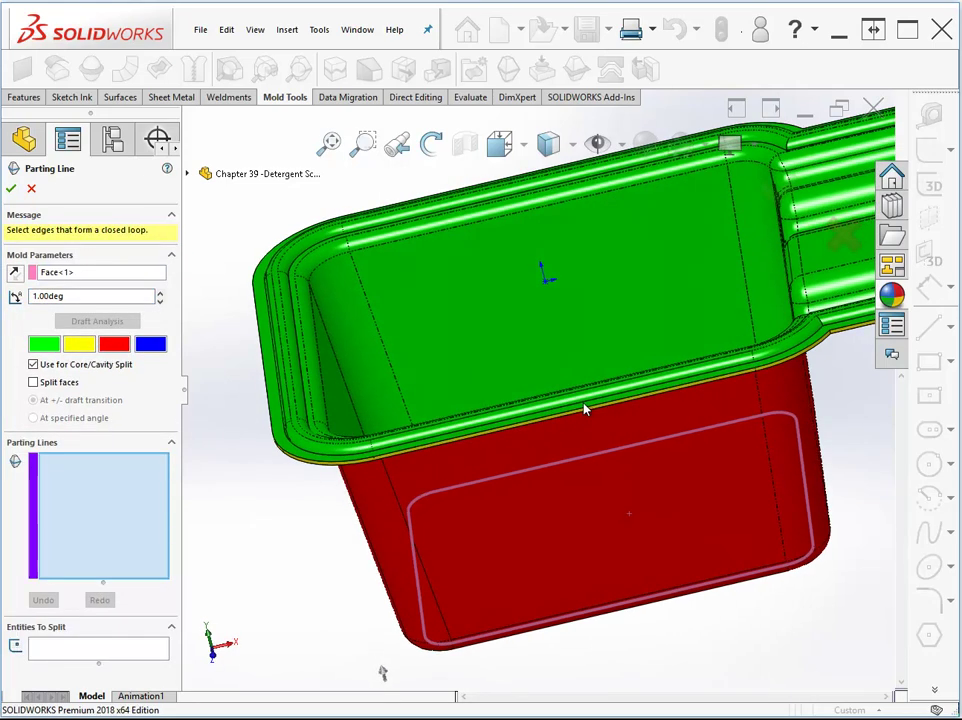
pyautogui.press('Up')
pyautogui.press('Up')
pyautogui.press('Up')
pyautogui.press('Up')
pyautogui.press('Up')
pyautogui.press('Up')
pyautogui.scroll(-3, 577, 420)
pyautogui.moveTo(575, 429); pyautogui.dragTo(698, 348, button='middle')
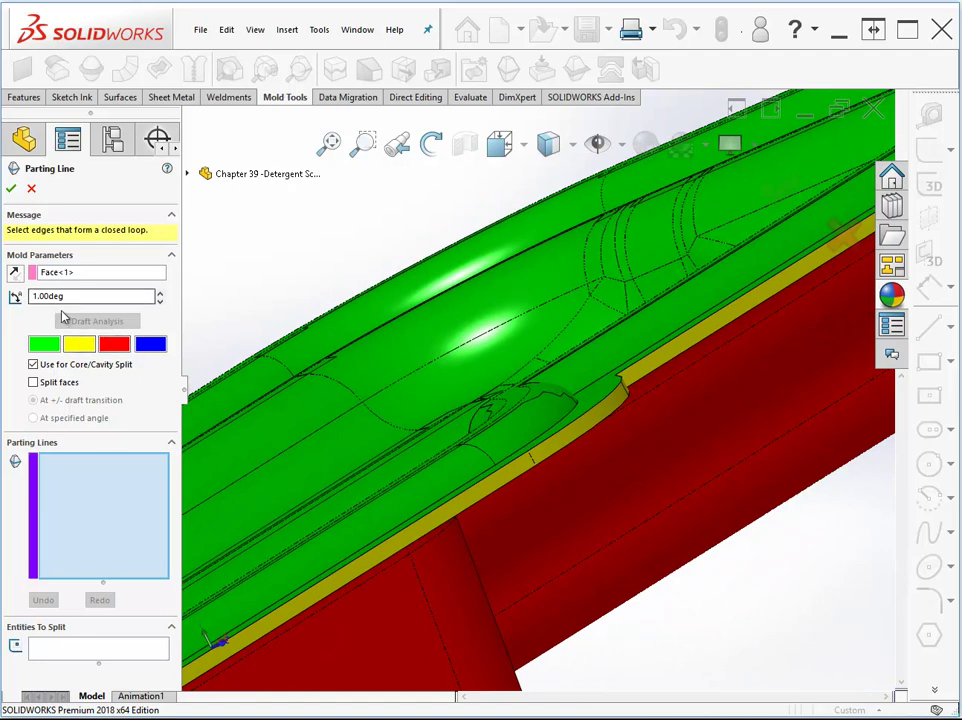
pyautogui.click(88, 298)
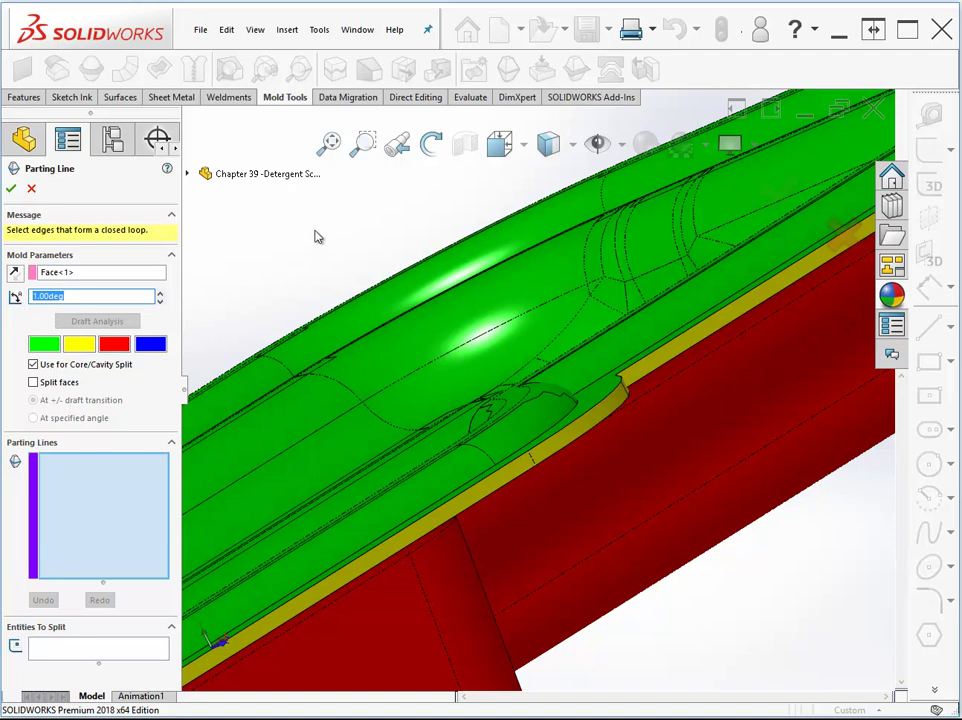
pyautogui.scroll(-5, 344, 369)
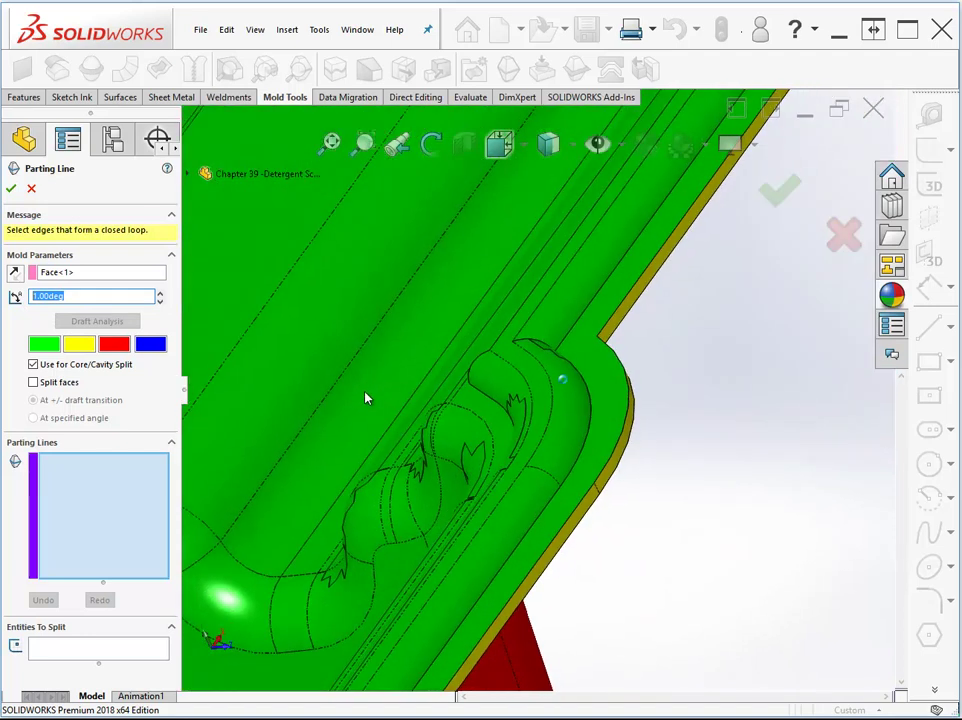
pyautogui.moveTo(366, 398); pyautogui.dragTo(465, 600, button='middle')
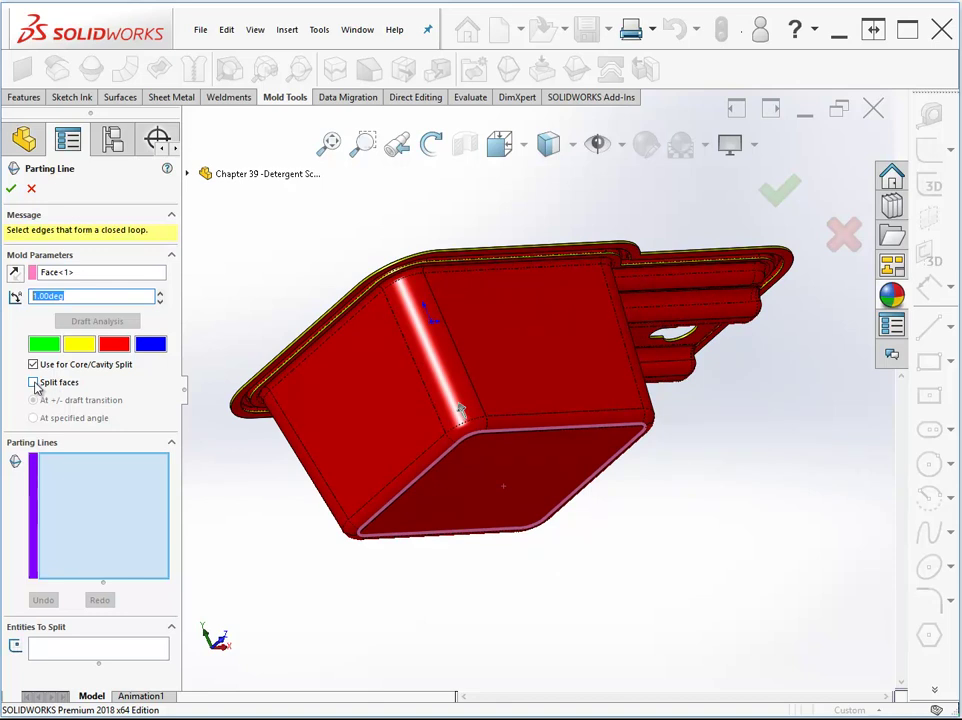
pyautogui.click(11, 189)
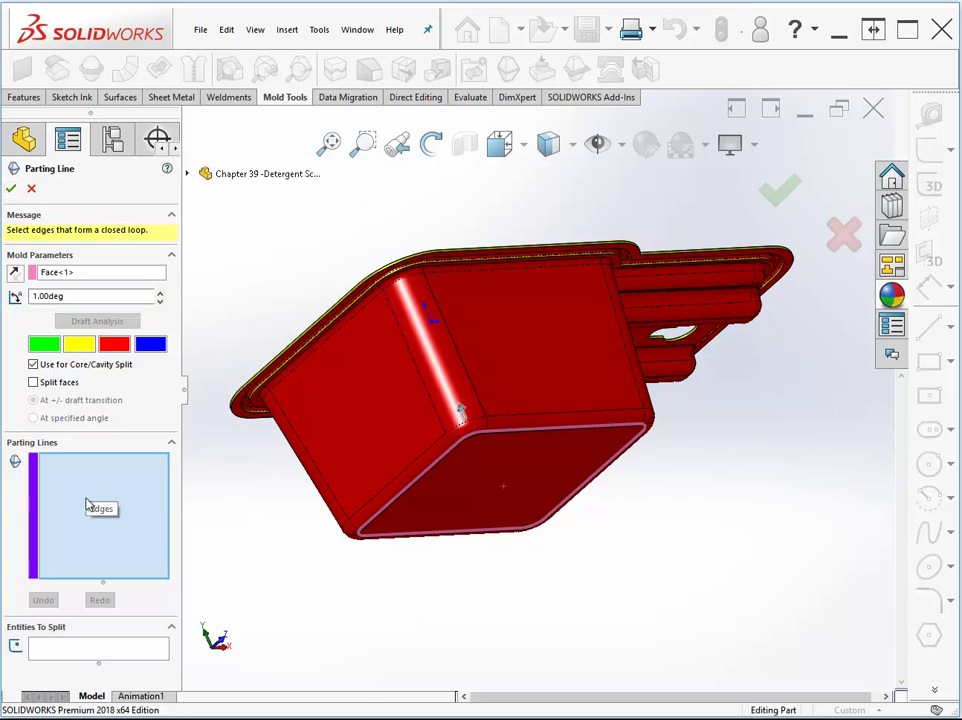
# - Create the parting line from the lower outer rim edges around the cup and handle, using tangent edge selection
pyautogui.moveTo(570, 399); pyautogui.dragTo(473, 357, button='middle')
pyautogui.scroll(-6, 541, 313)
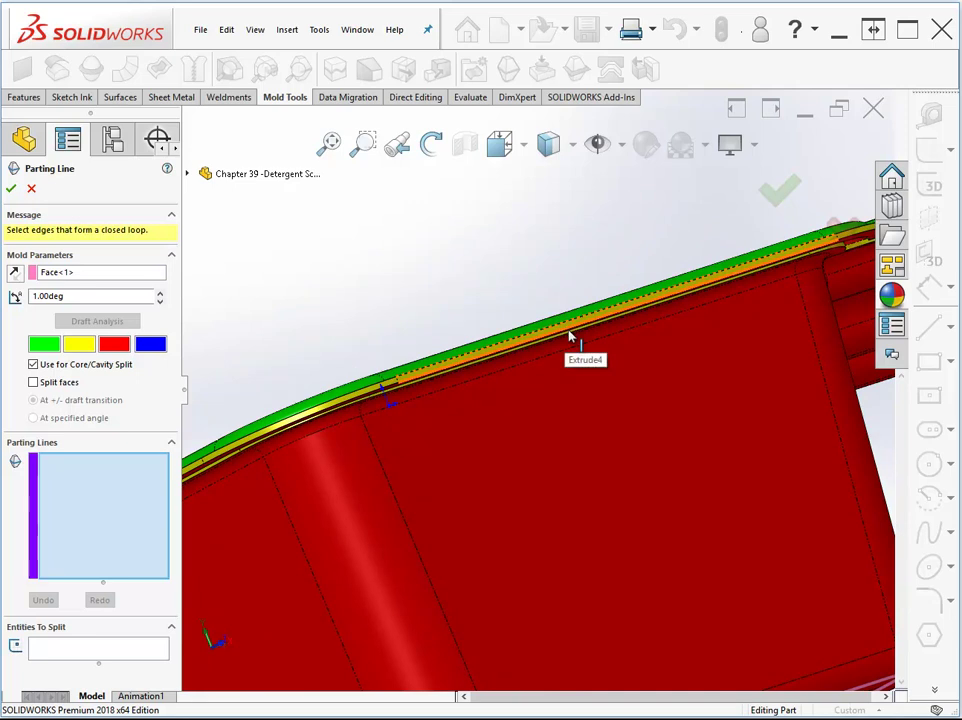
pyautogui.rightClick(570, 337)
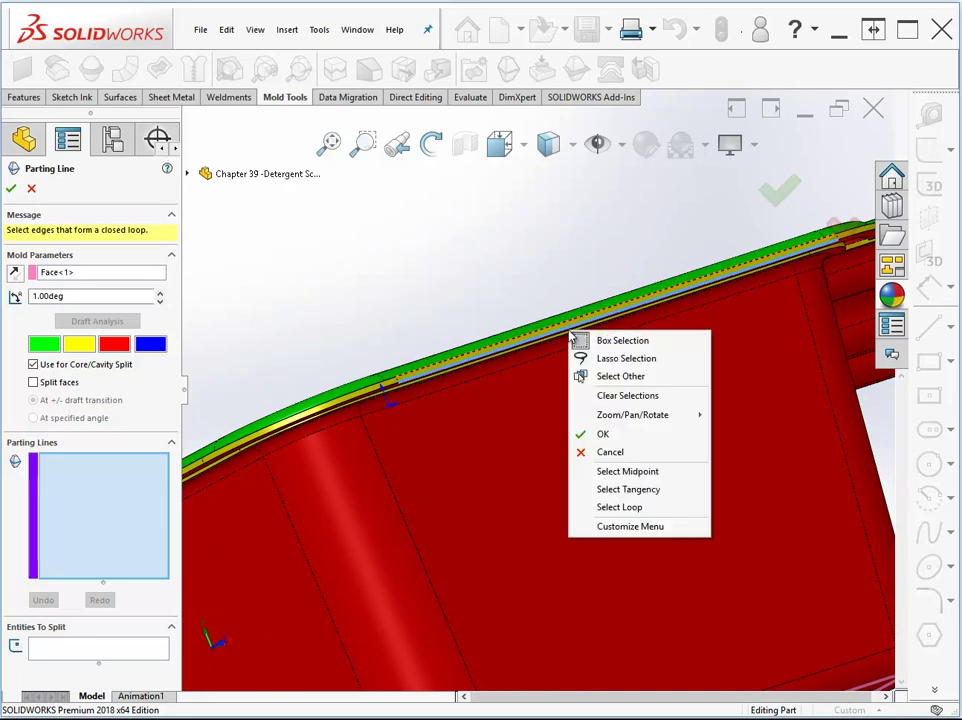
pyautogui.click(630, 490)
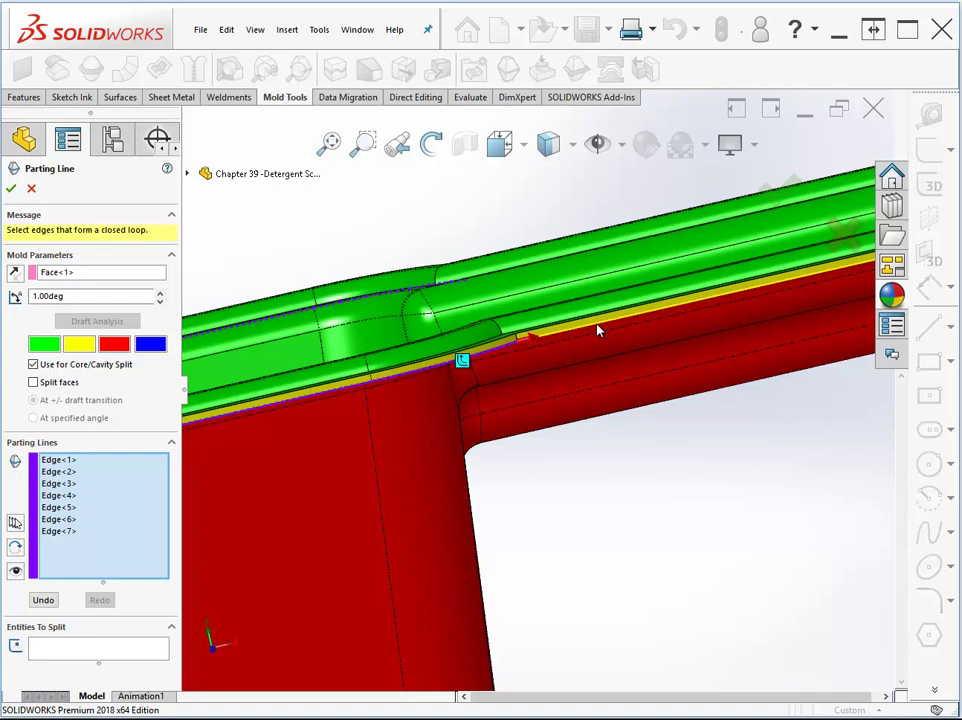
pyautogui.rightClick(597, 330)
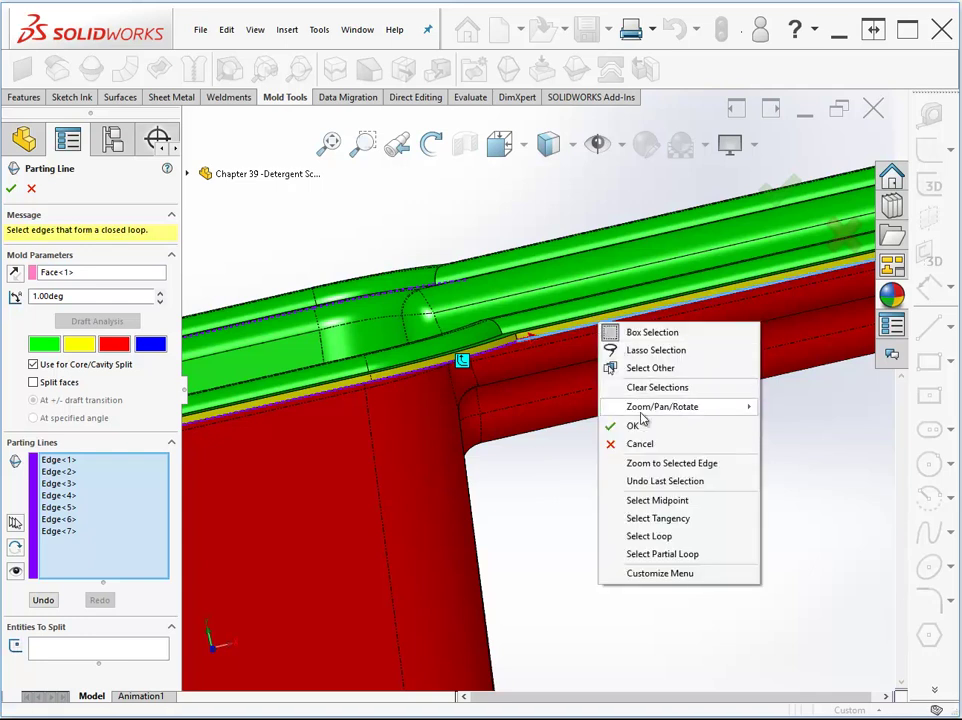
pyautogui.click(664, 519)
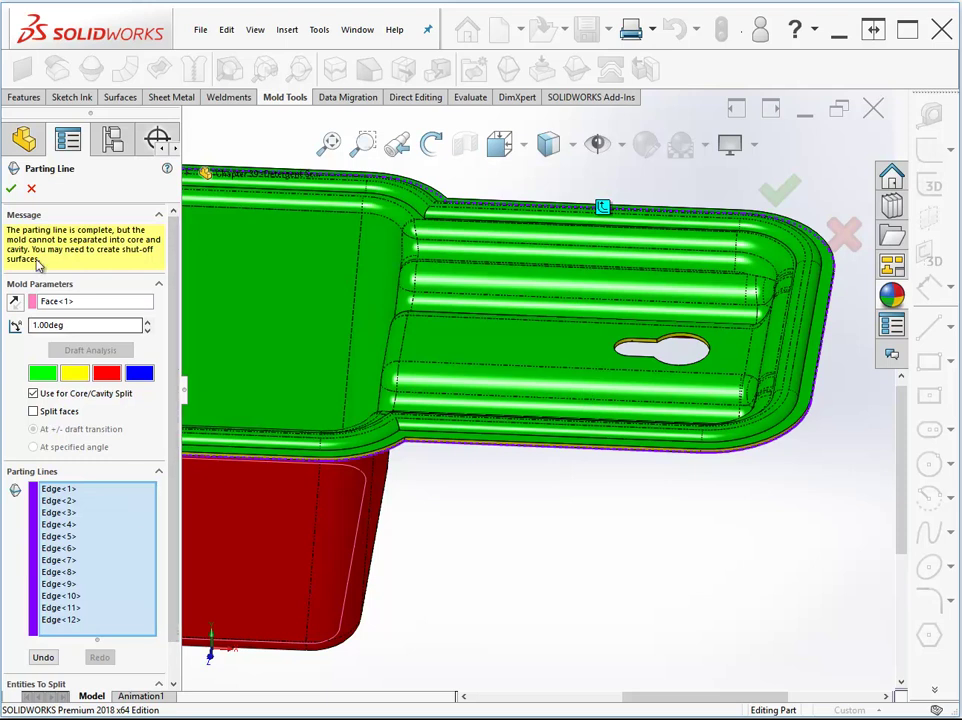
pyautogui.click(12, 188)
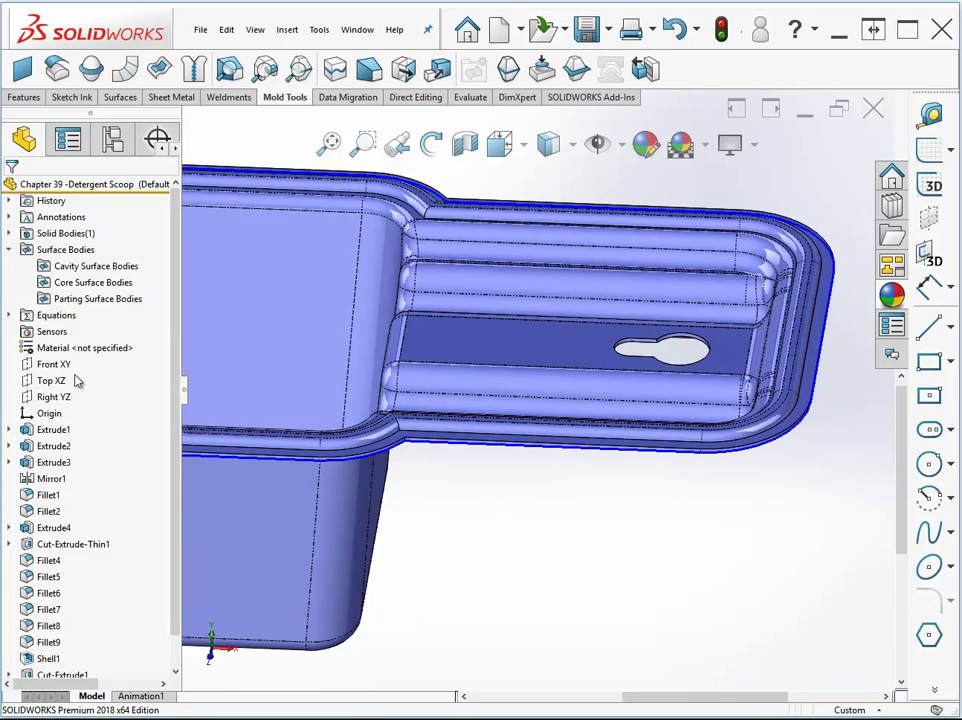
# - Group the features from Extrude1 through Cut-Extrude1 in a new folder named "features of plastic part\"
pyautogui.moveTo(175, 405); pyautogui.dragTo(183, 447)
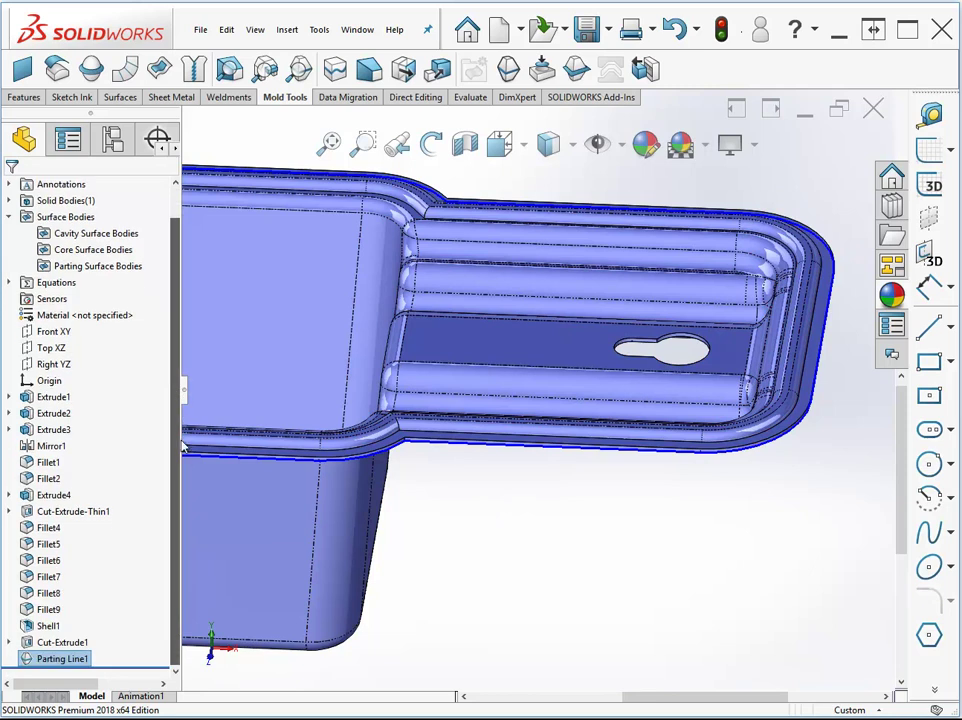
pyautogui.click(45, 642)
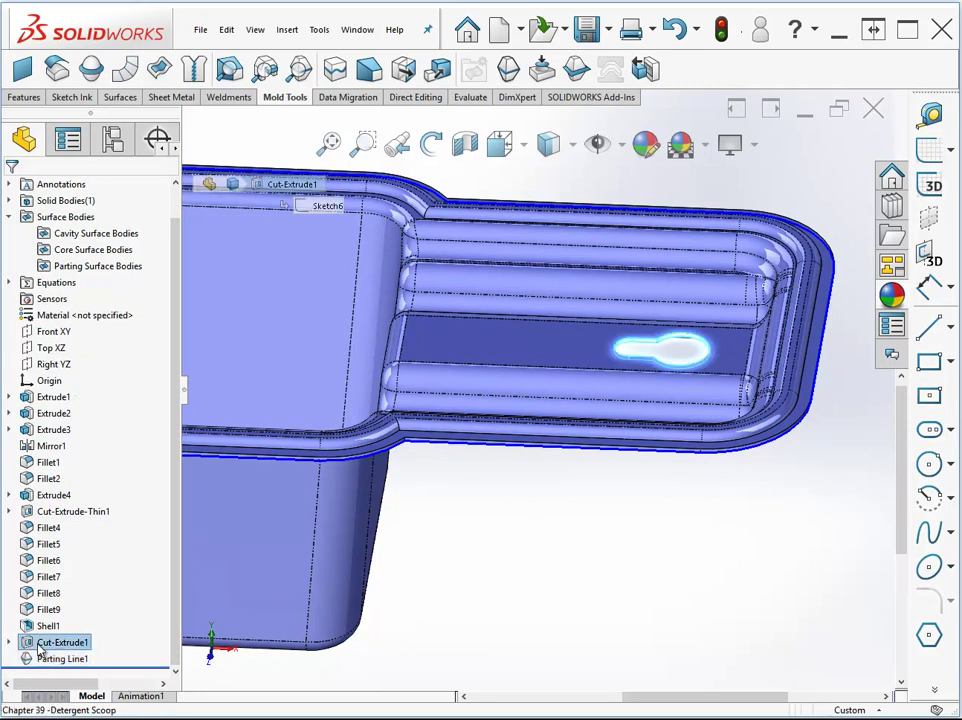
pyautogui.keyDown('shift'); pyautogui.click(45, 398); pyautogui.keyUp('shift')
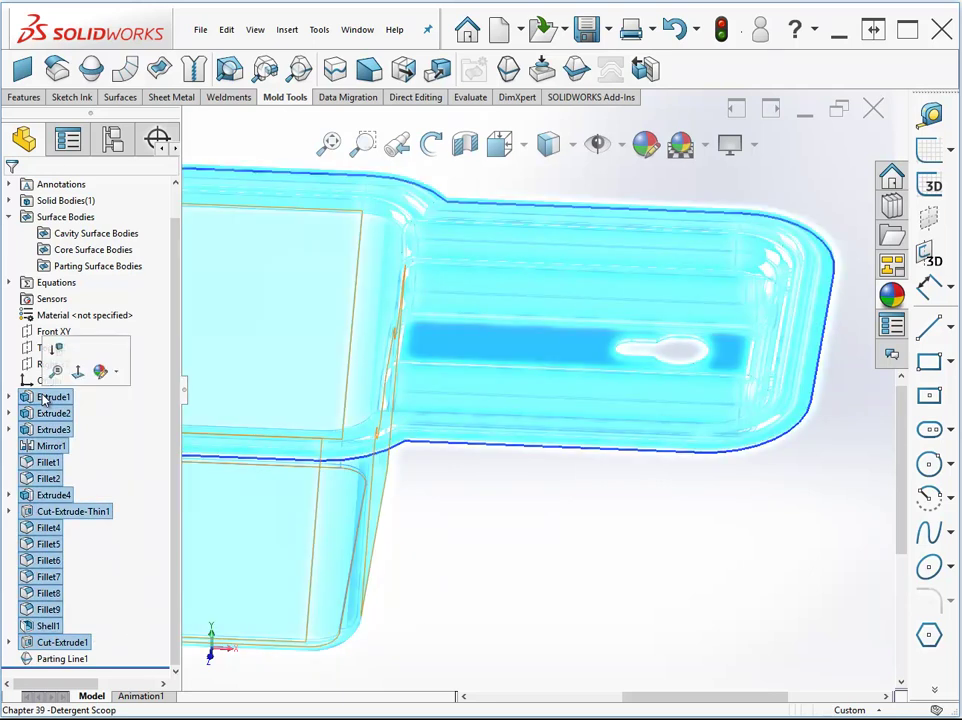
pyautogui.click(55, 645)
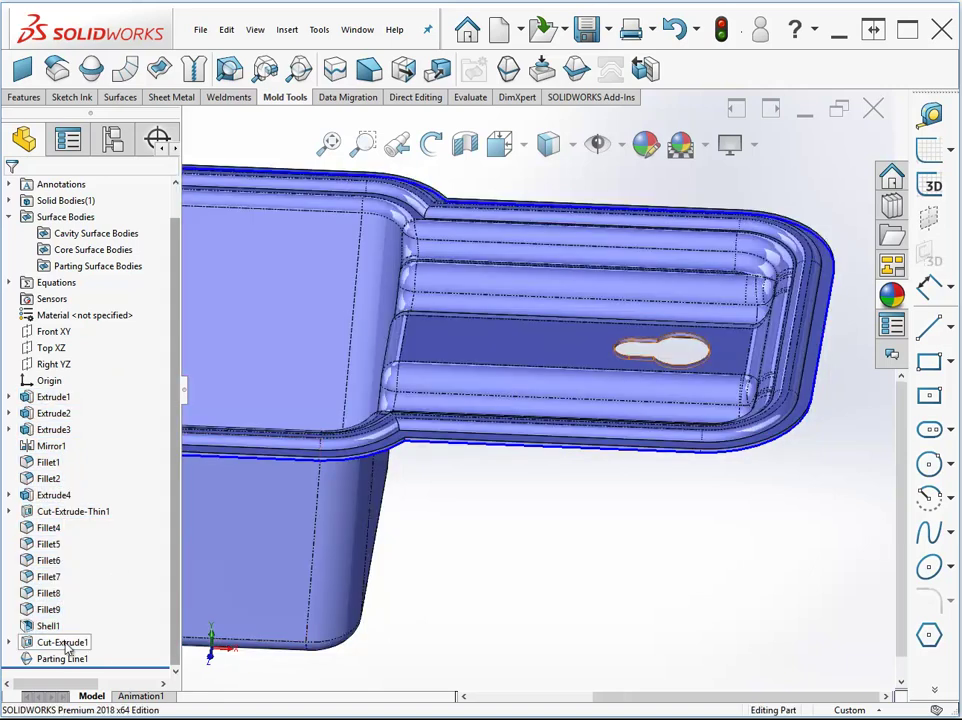
pyautogui.keyDown('shift'); pyautogui.click(43, 401); pyautogui.keyUp('shift')
pyautogui.rightClick(43, 401)
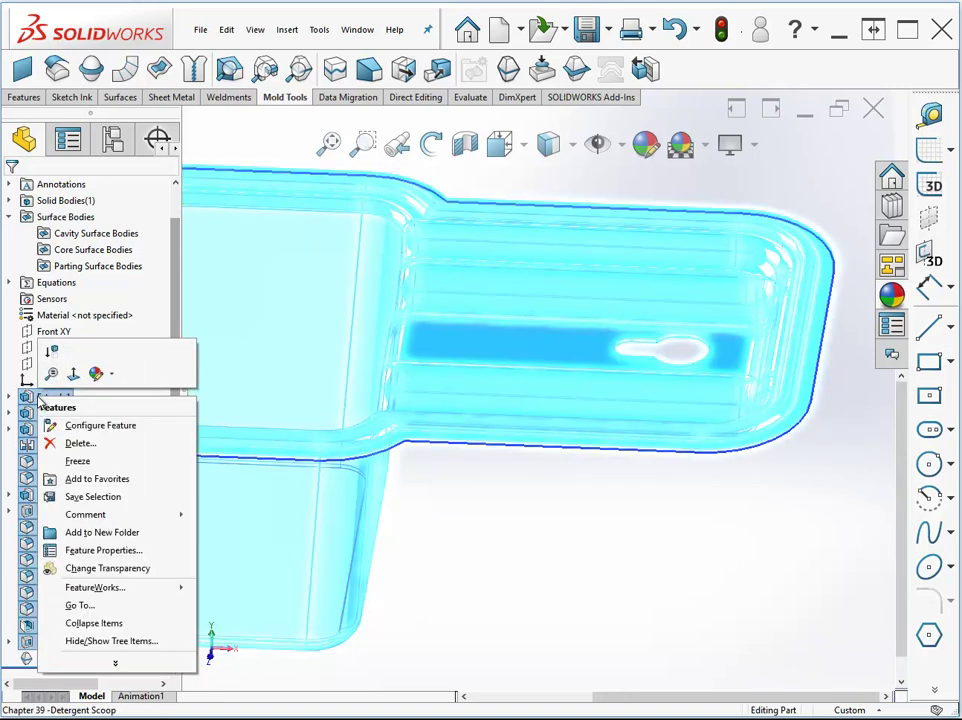
pyautogui.click(101, 533)
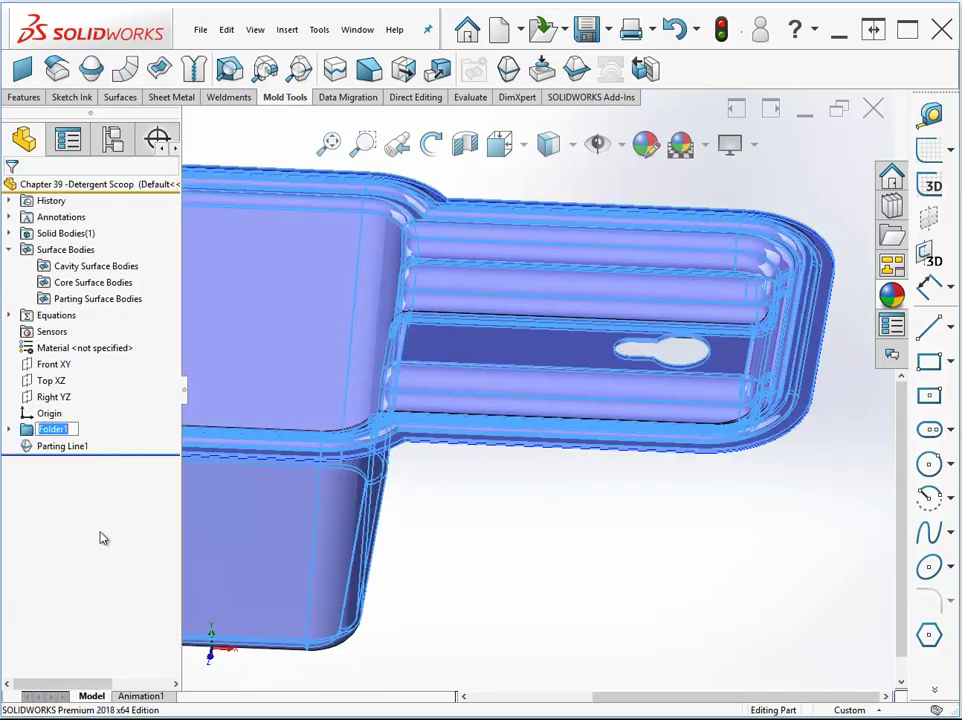
pyautogui.write('features of pla')
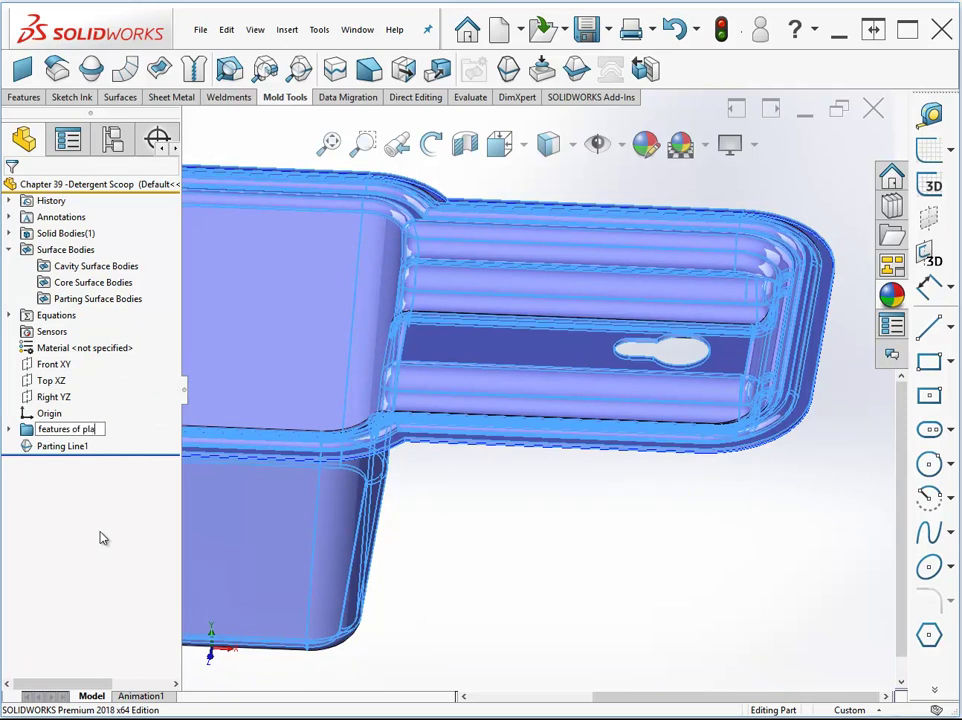
pyautogui.write('stic part\\')
pyautogui.press('Return')
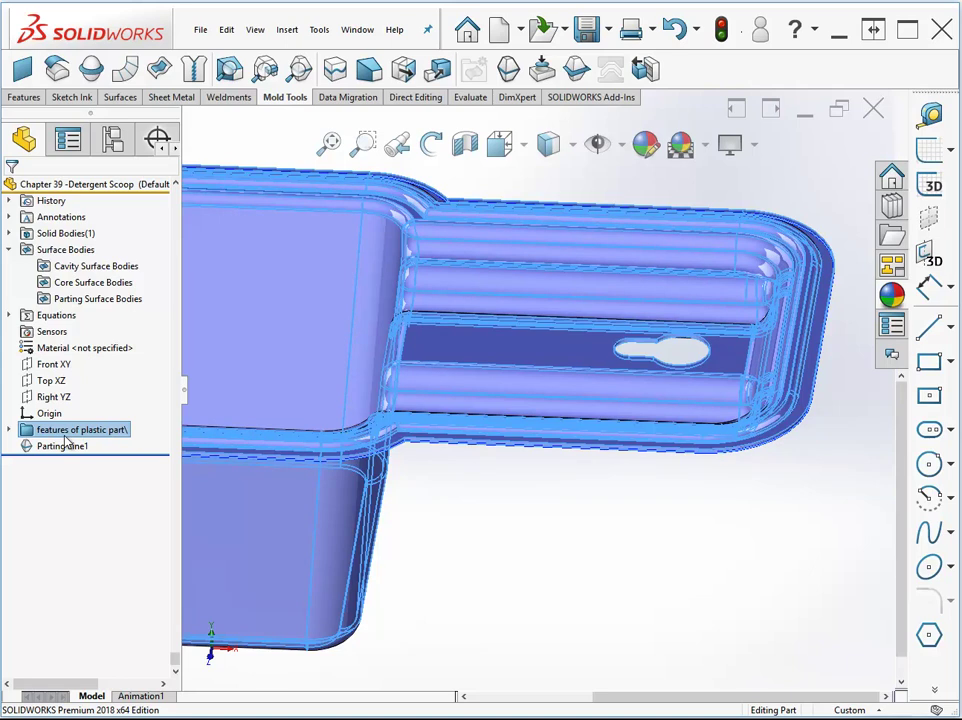
pyautogui.click(612, 511)
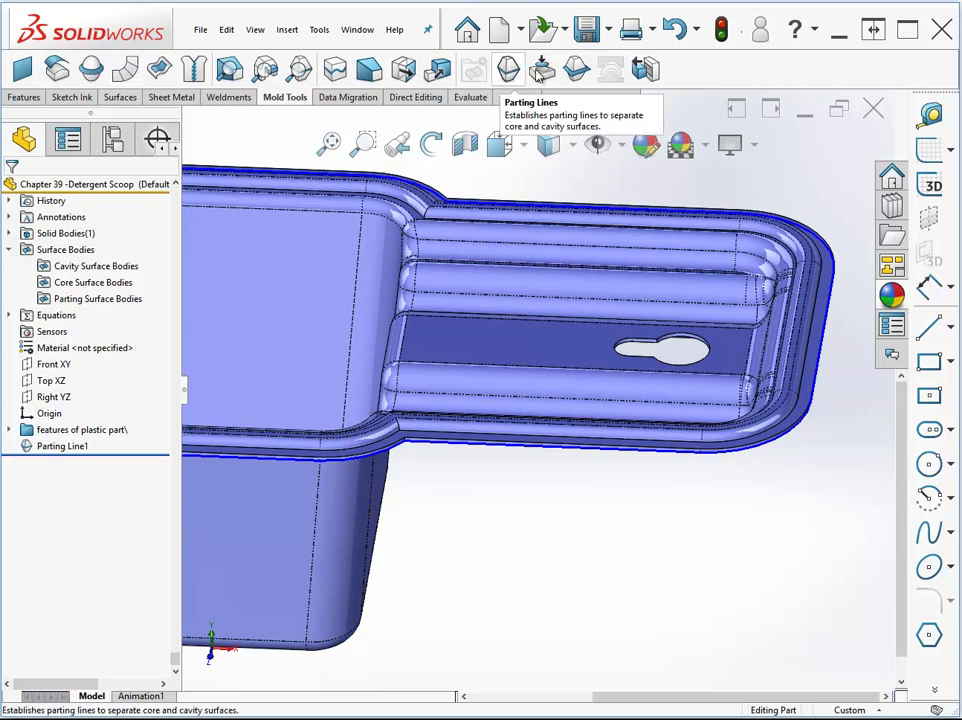
# - Close the keyhole opening in the handle with a Contact shut-off surface and inspect the scoop's underside
pyautogui.click(541, 68)
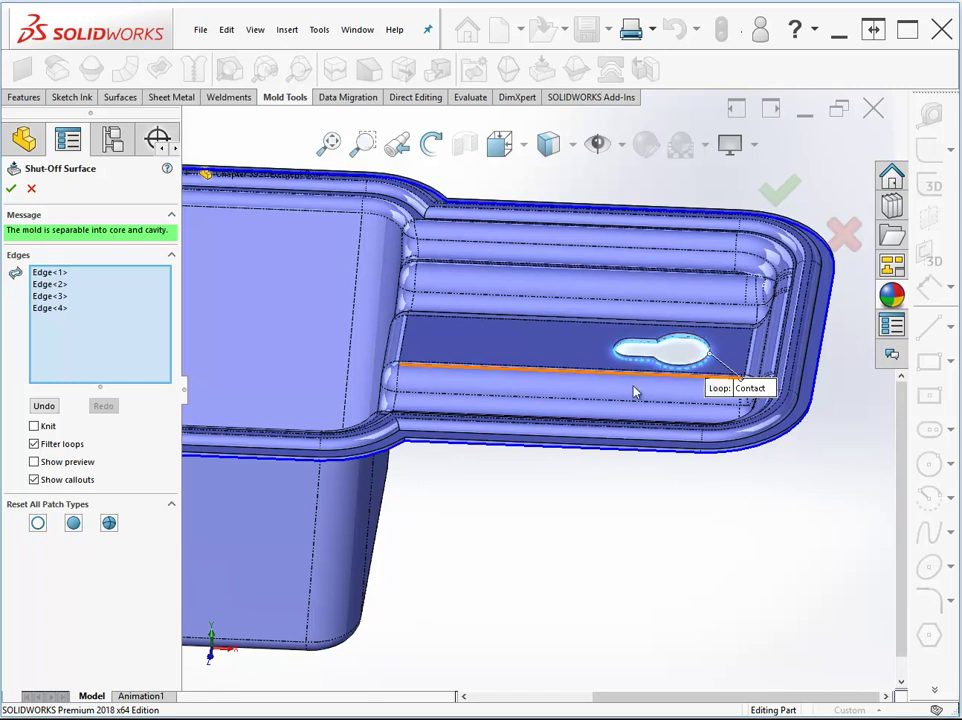
pyautogui.click(12, 189)
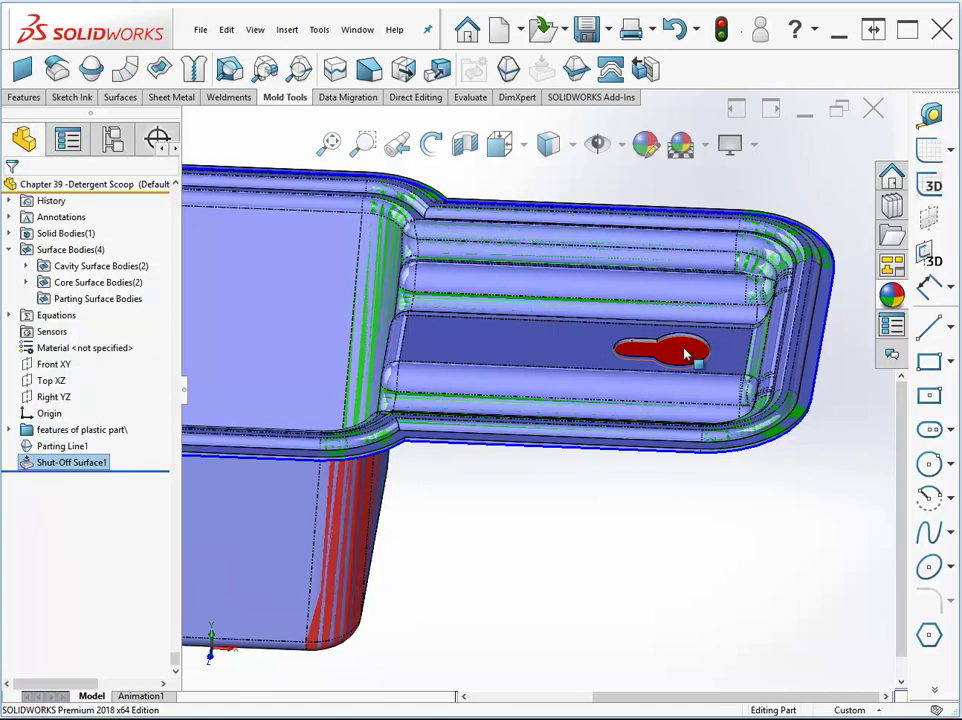
pyautogui.press('Up')
pyautogui.press('Up')
pyautogui.press('Up')
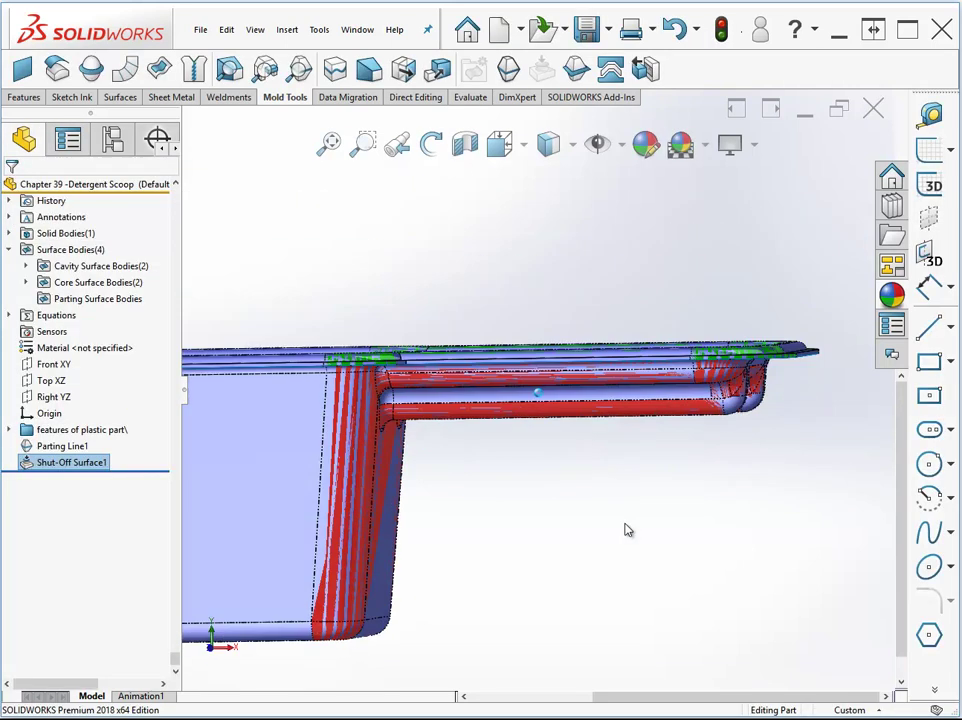
pyautogui.moveTo(603, 516); pyautogui.dragTo(352, 408, button='middle')
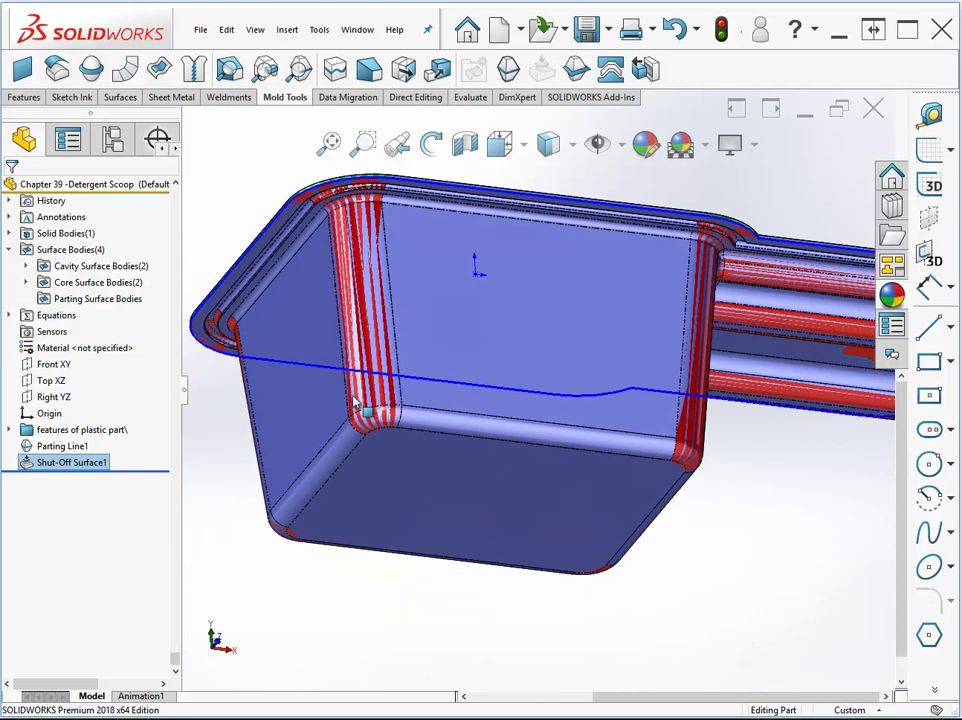
pyautogui.press('Down')
pyautogui.press('Down')
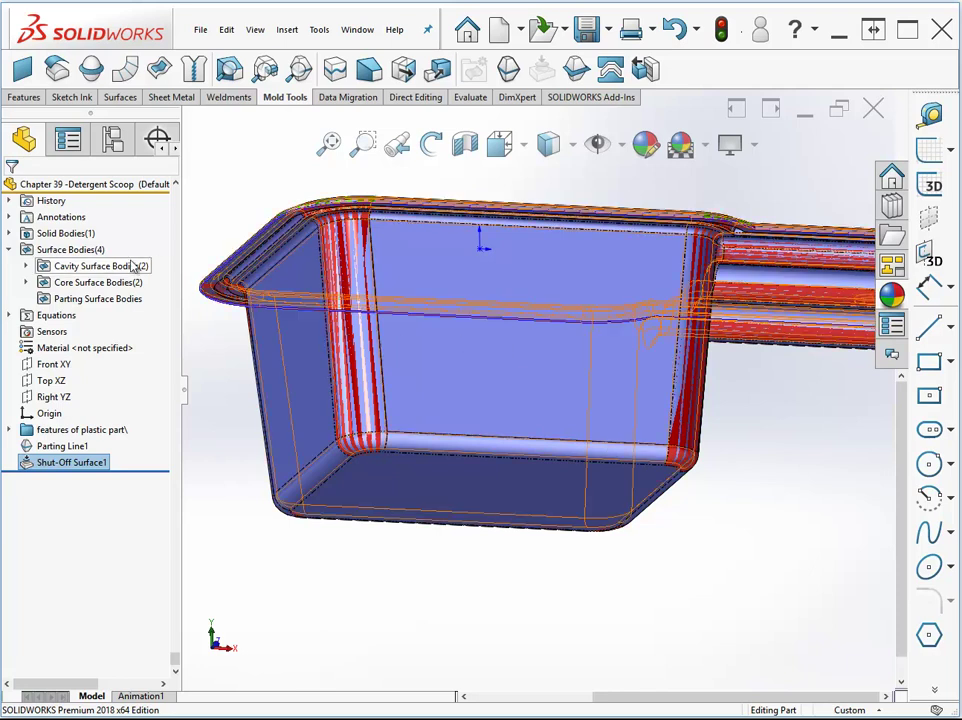
# - Examine the solid body and the core surface bodies in the model tree, comparing them with the scoop's inside and outside
pyautogui.click(9, 233)
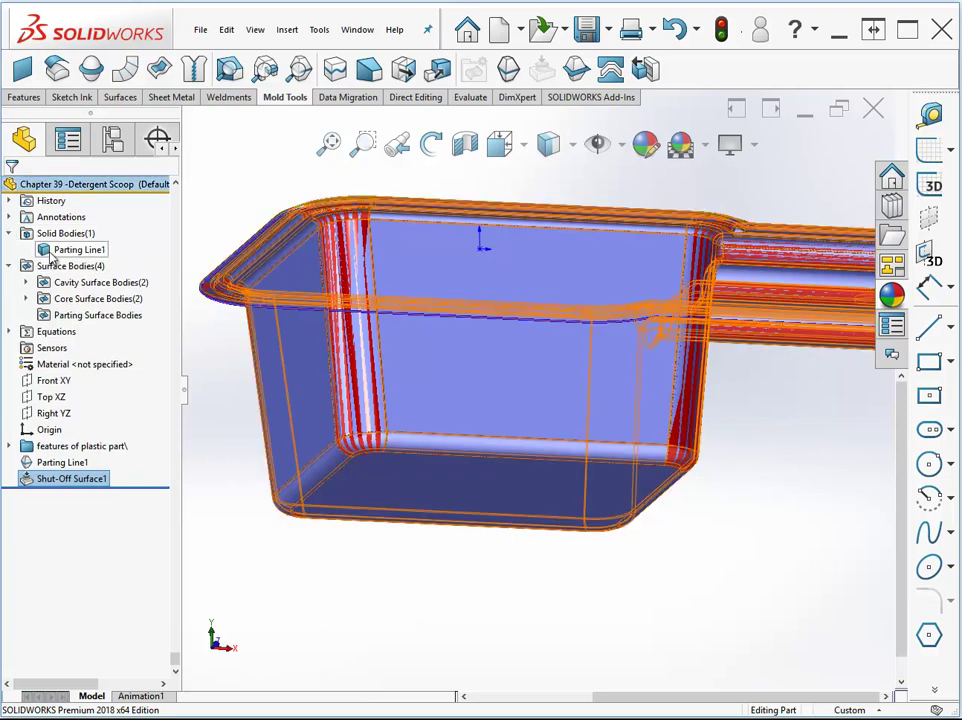
pyautogui.click(52, 252)
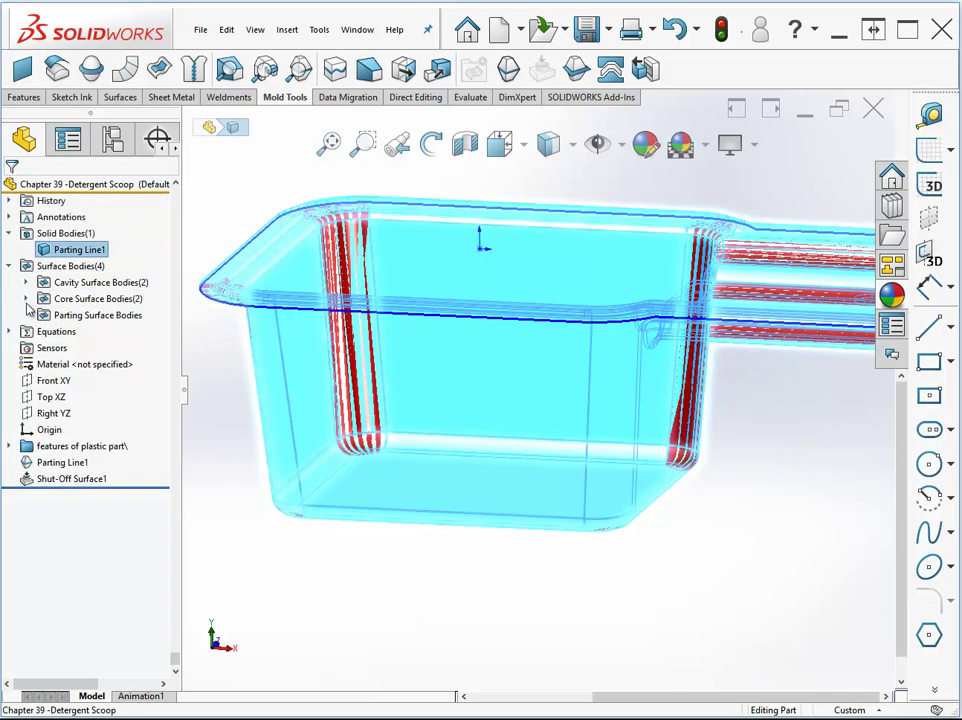
pyautogui.click(26, 299)
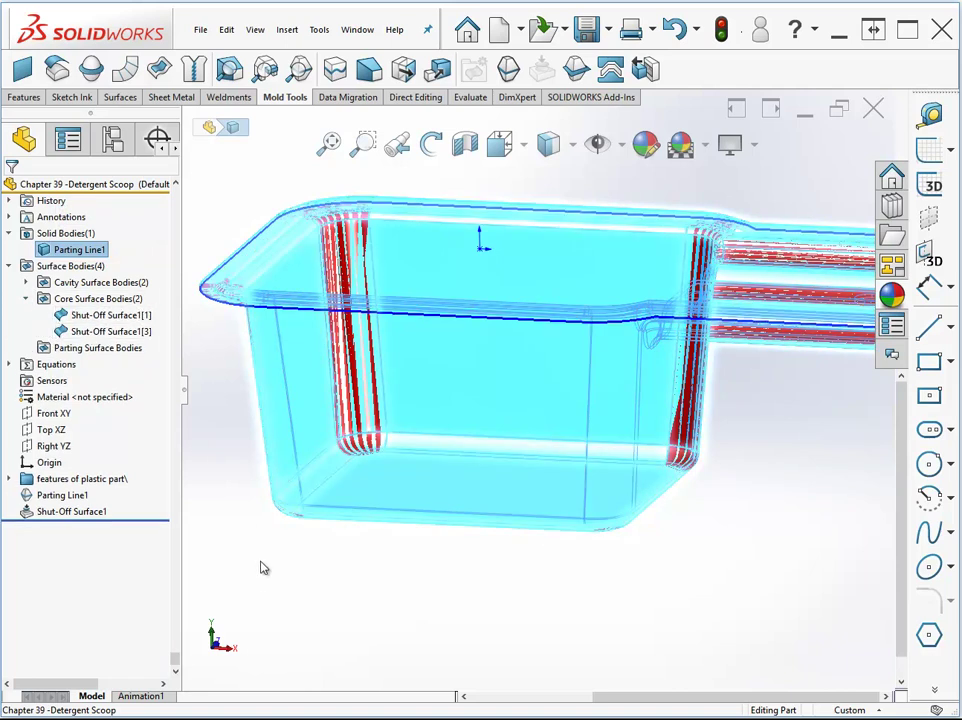
pyautogui.click(266, 584)
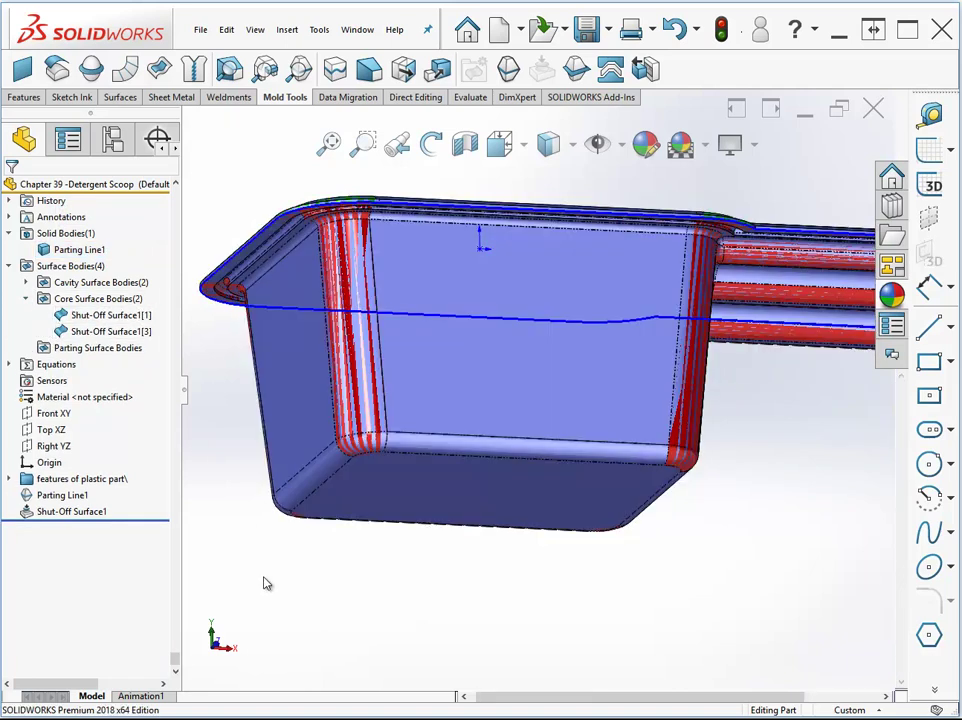
pyautogui.click(108, 331)
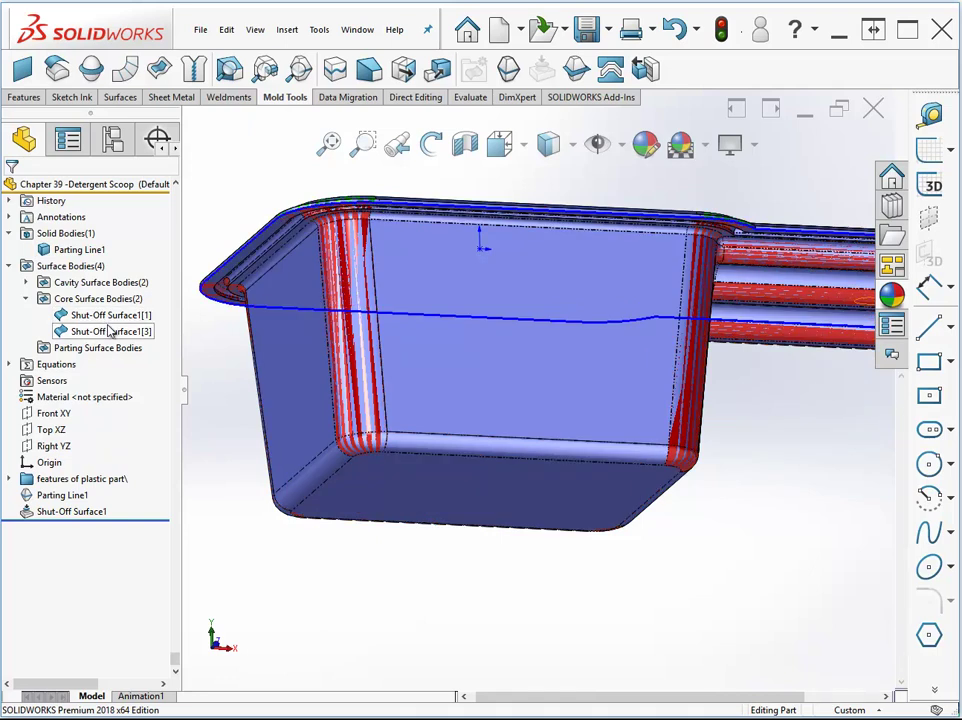
pyautogui.press('Down')
pyautogui.press('Down')
pyautogui.press('Down')
pyautogui.press('Down')
pyautogui.press('Up')
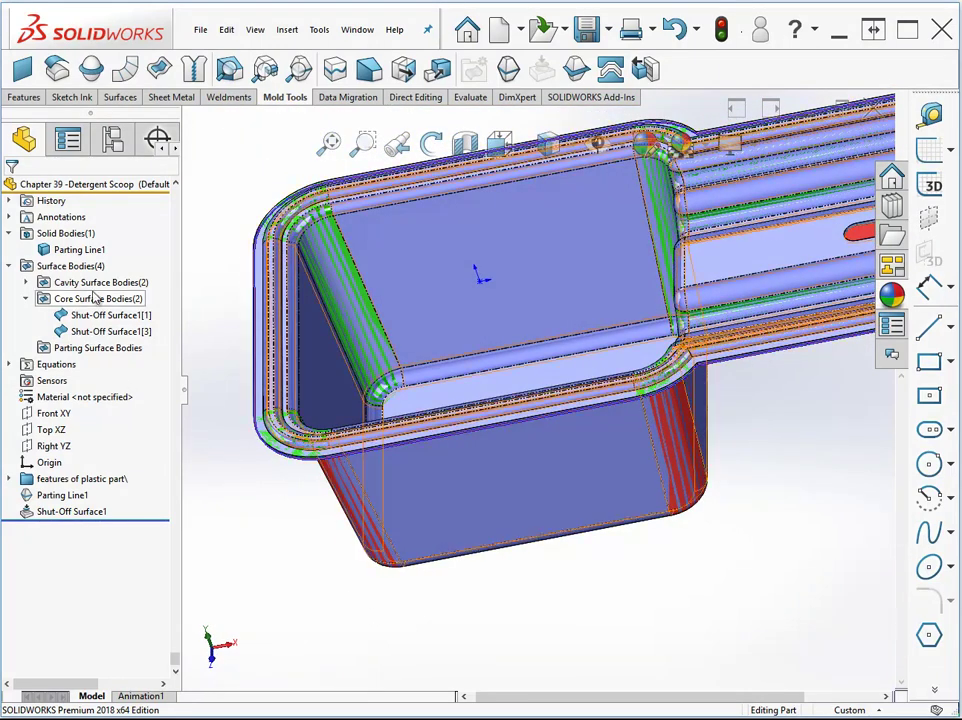
# - Start a parting surface from Parting Line1, perpendicular to pull, and inspect its preview around the rim from above and below
pyautogui.click(577, 72)
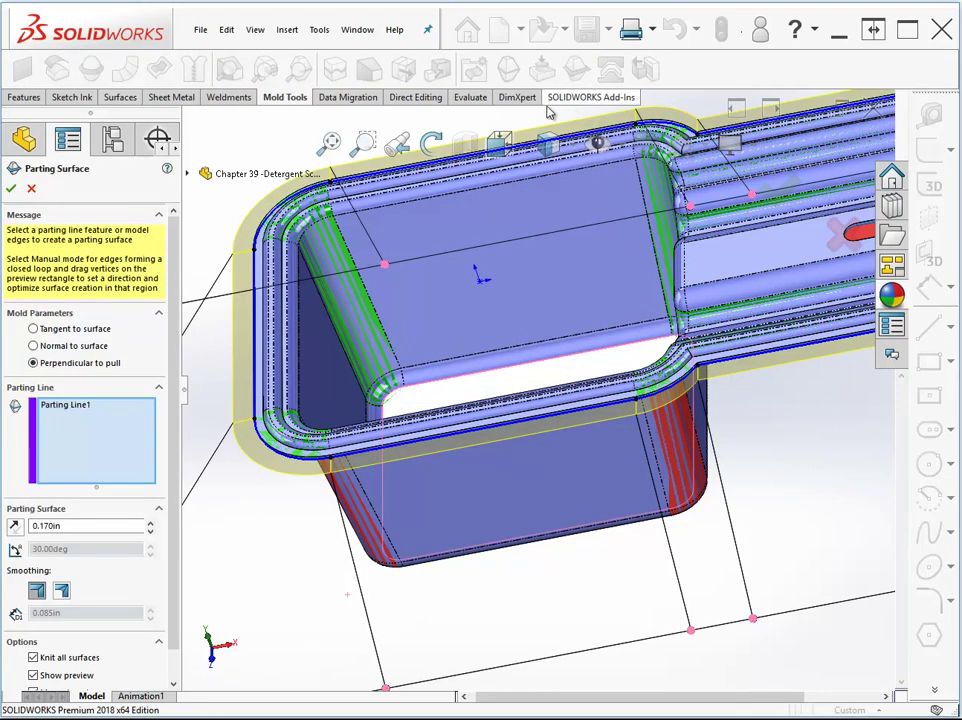
pyautogui.press('f')
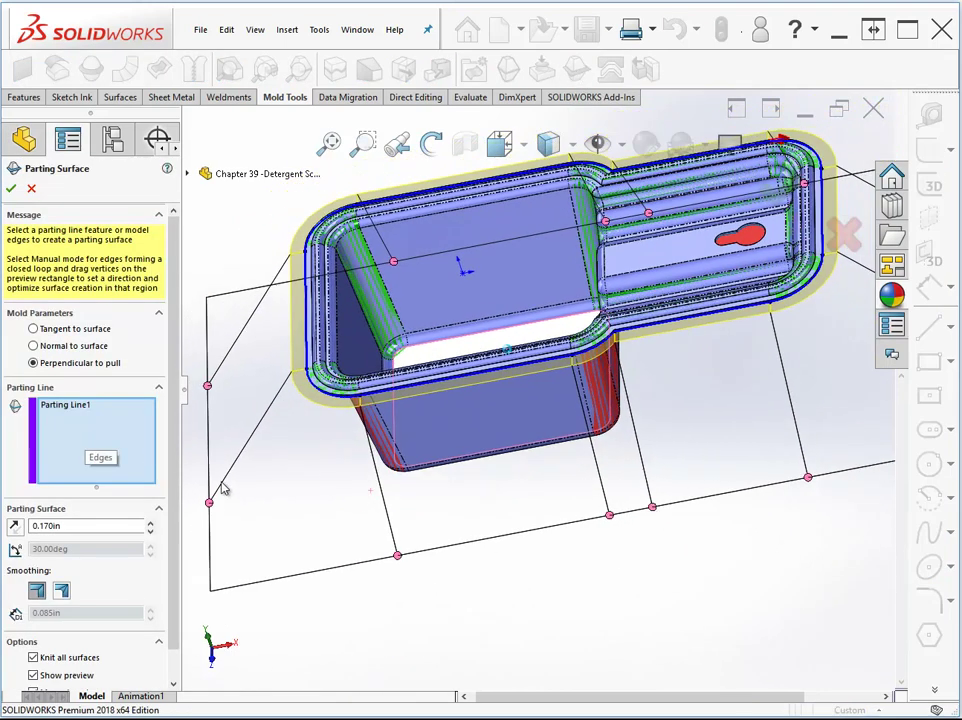
pyautogui.press('Down')
pyautogui.press('Down')
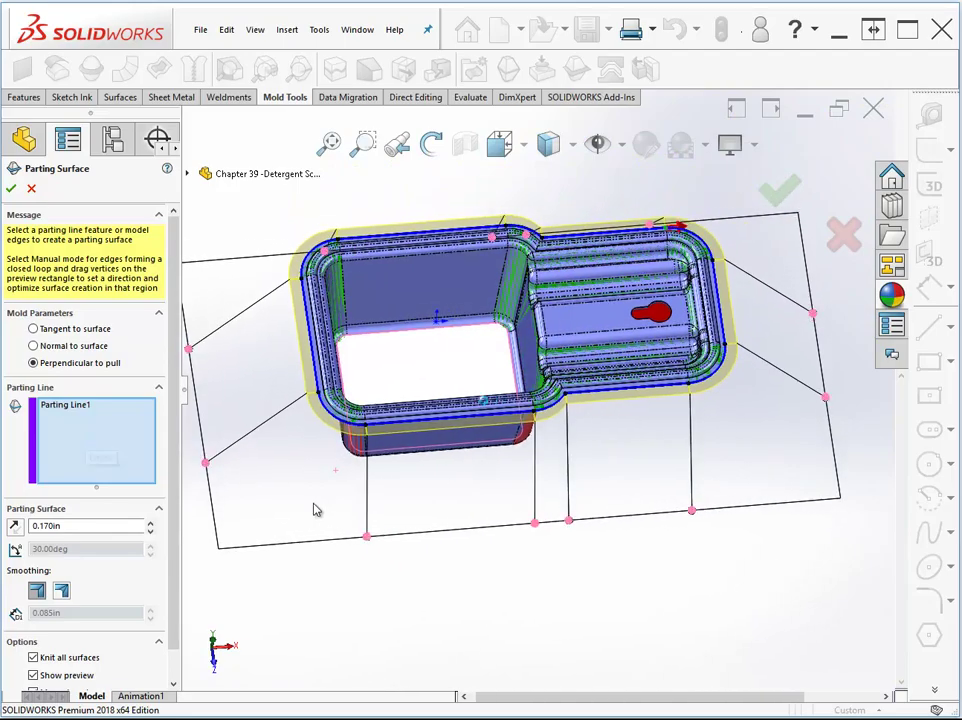
pyautogui.scroll(-5, 409, 473)
pyautogui.press('Up')
pyautogui.press('Up')
pyautogui.press('Up')
pyautogui.press('Up')
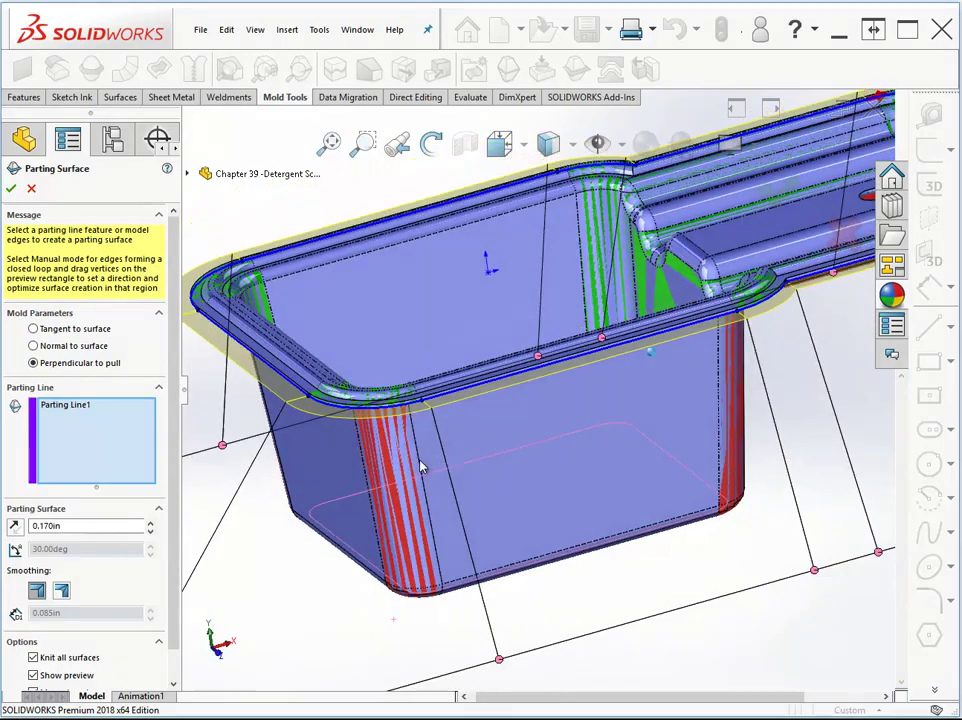
pyautogui.press('Up')
pyautogui.press('Up')
pyautogui.press('Up')
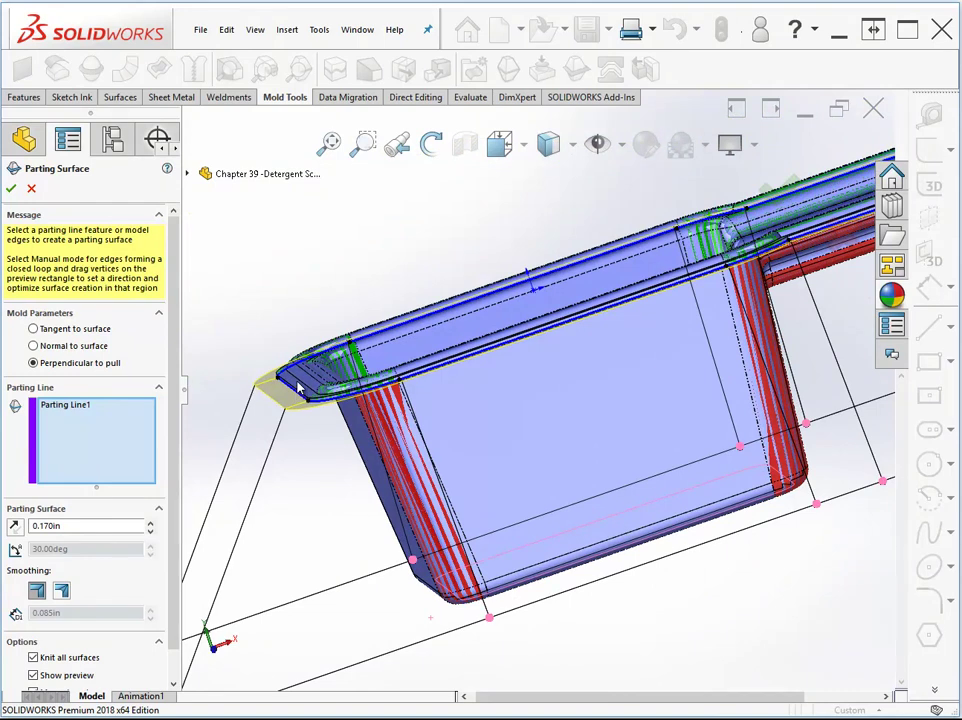
pyautogui.press('Down')
pyautogui.press('Down')
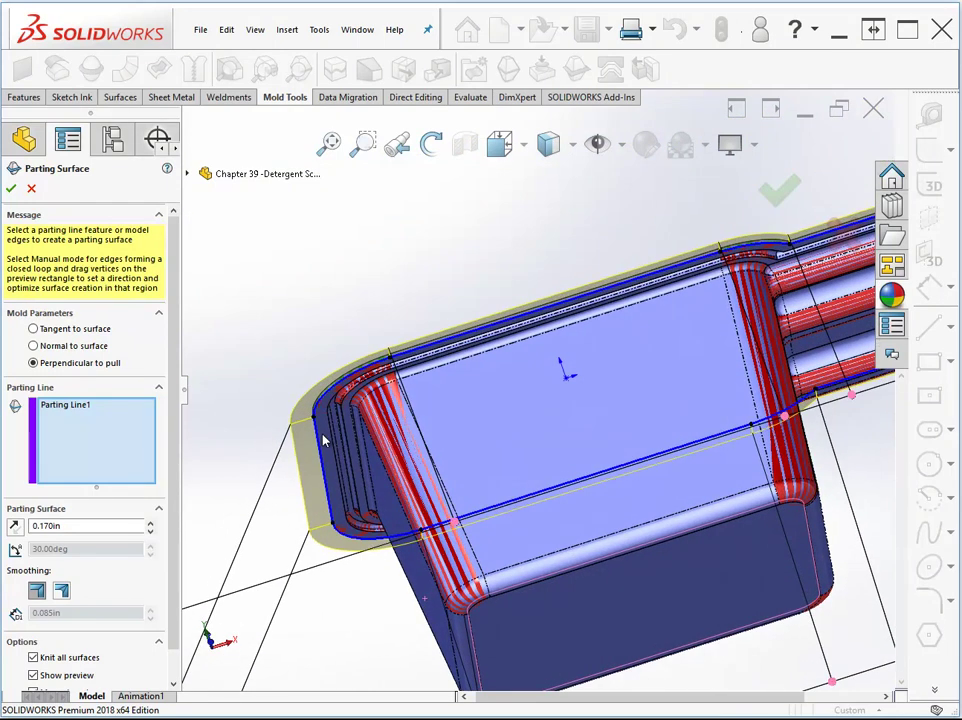
pyautogui.moveTo(316, 457); pyautogui.dragTo(712, 362, button='middle')
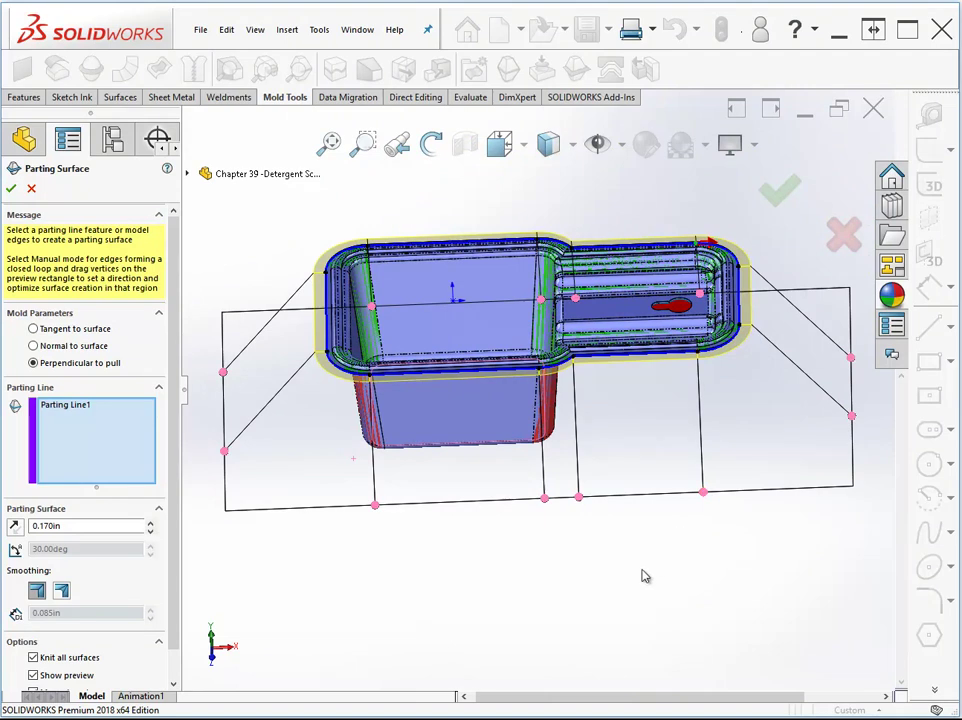
# - Set the parting surface distance to 2.770 in and create the surface
pyautogui.moveTo(149, 524); pyautogui.dragTo(151, 529)
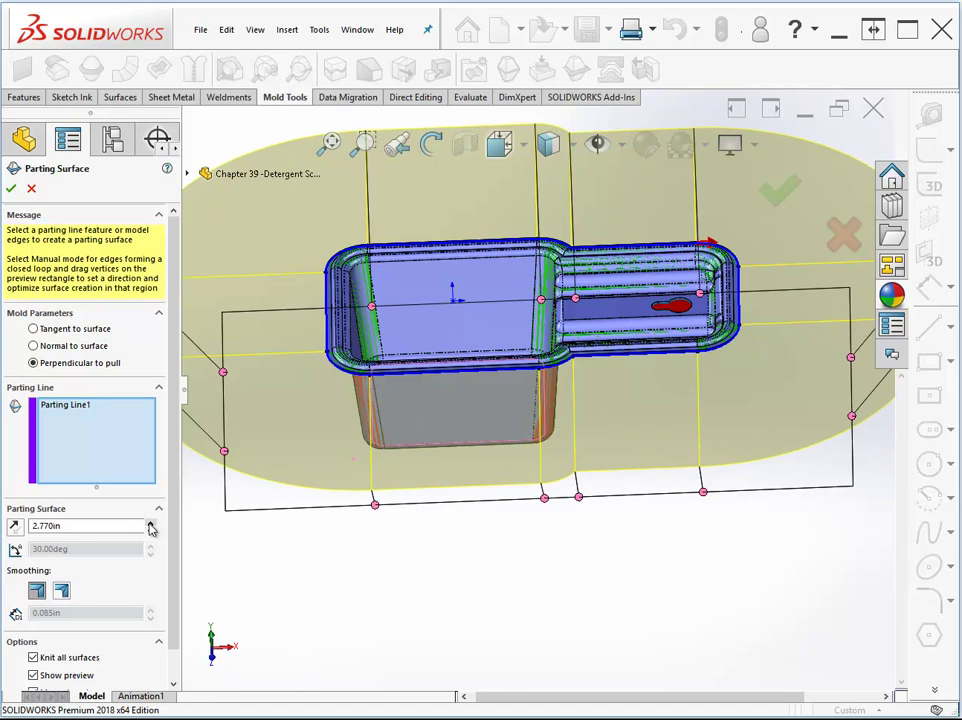
pyautogui.click(10, 188)
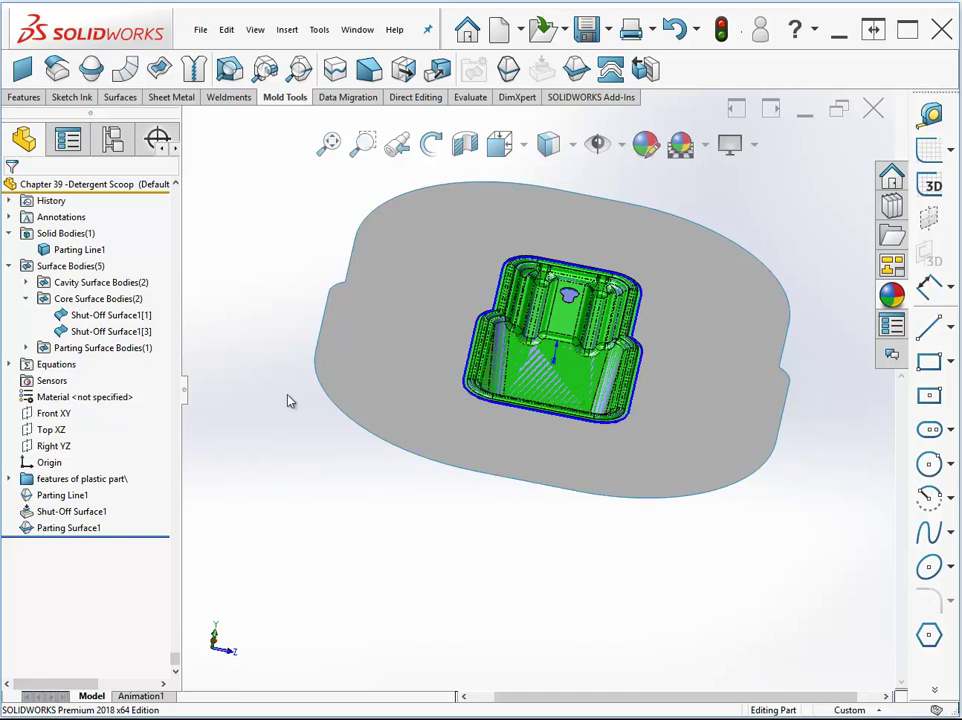
pyautogui.moveTo(393, 271); pyautogui.dragTo(608, 95, button='middle')
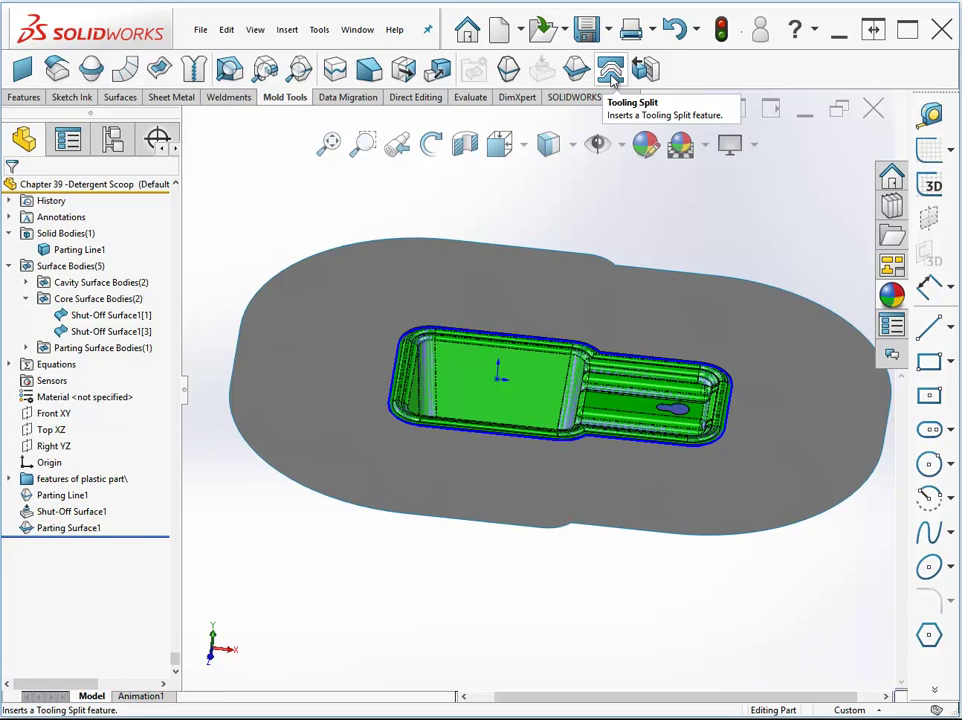
# - Start a Tooling Split sketch on the parting surface and draw a center rectangle about 8.79 by 6.19 in around the scoop
pyautogui.click(611, 72)
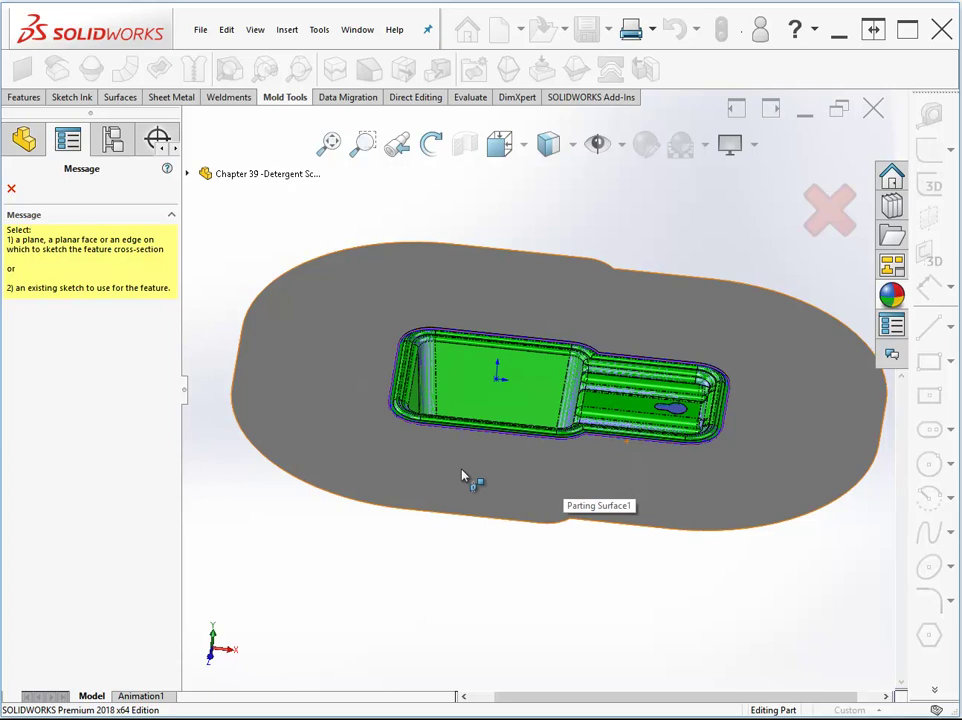
pyautogui.click(375, 444)
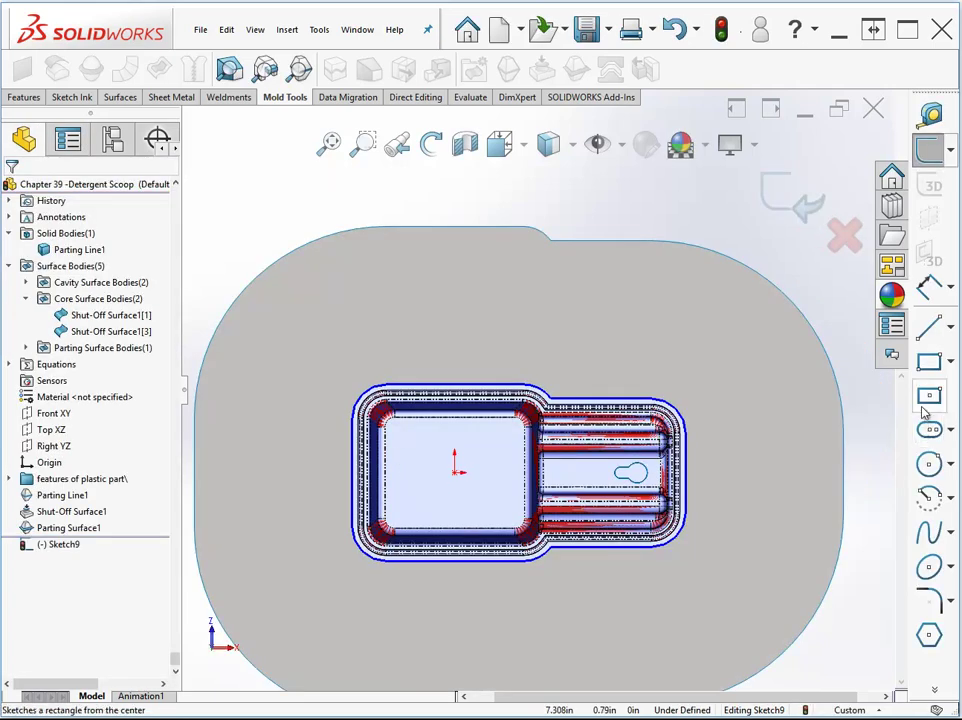
pyautogui.click(930, 397)
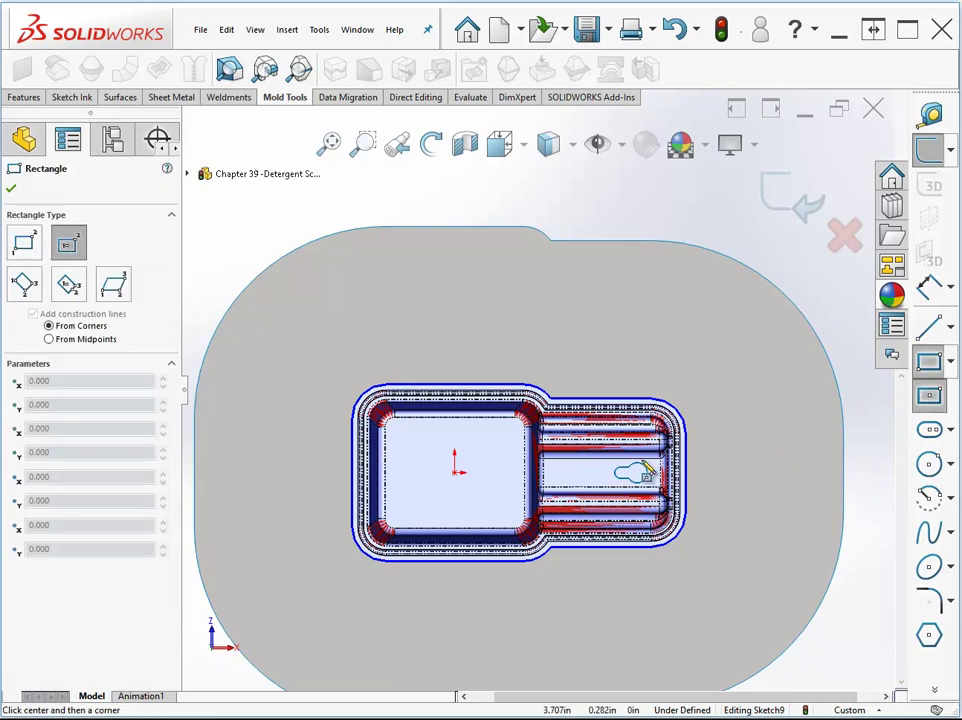
pyautogui.click(517, 472)
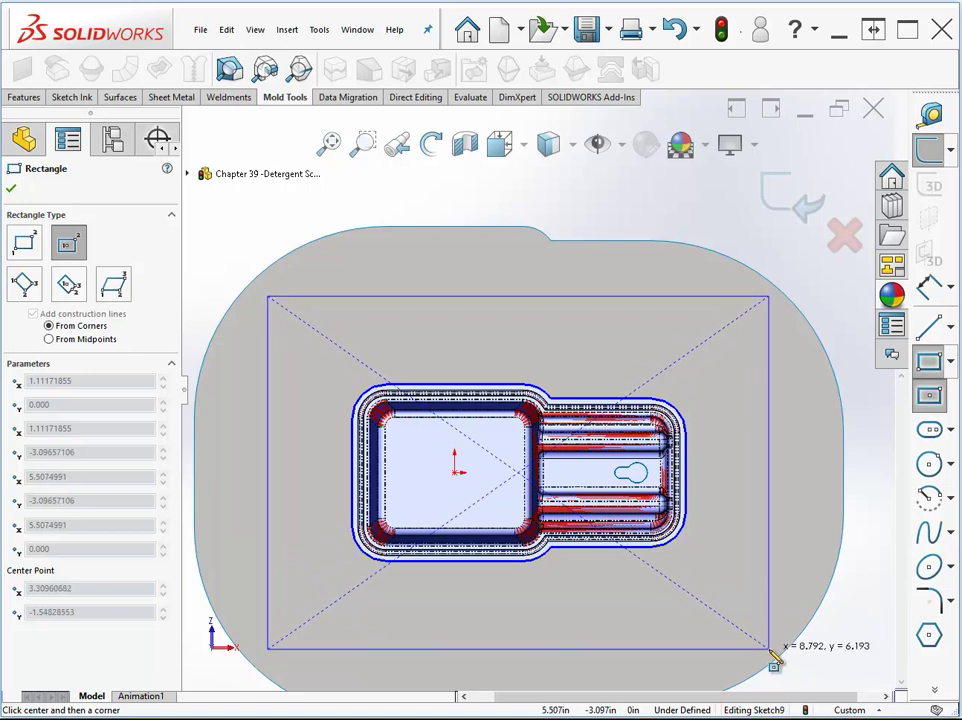
pyautogui.click(770, 650)
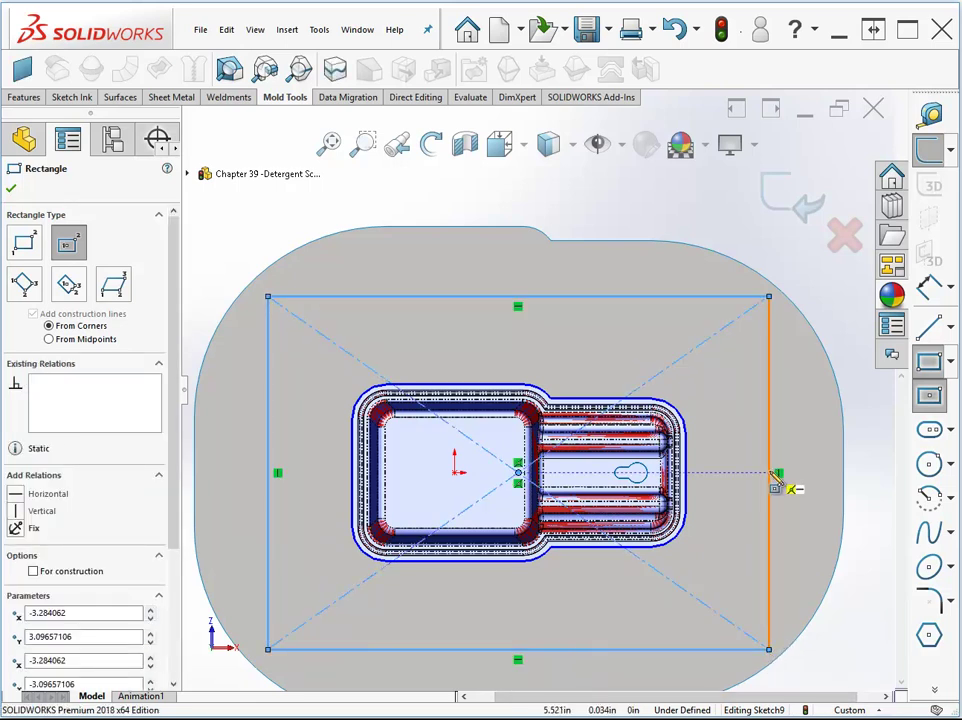
# - Finish the rectangle sketch and create the tooling split with a block size of 1.96850394 in in both directions
pyautogui.moveTo(771, 471)
pyautogui.mouseDown(button='middle')
pyautogui.moveTo(784, 448)
pyautogui.moveTo(603, 370)
pyautogui.moveTo(623, 389)
pyautogui.moveTo(748, 370)
pyautogui.mouseUp(button='middle')
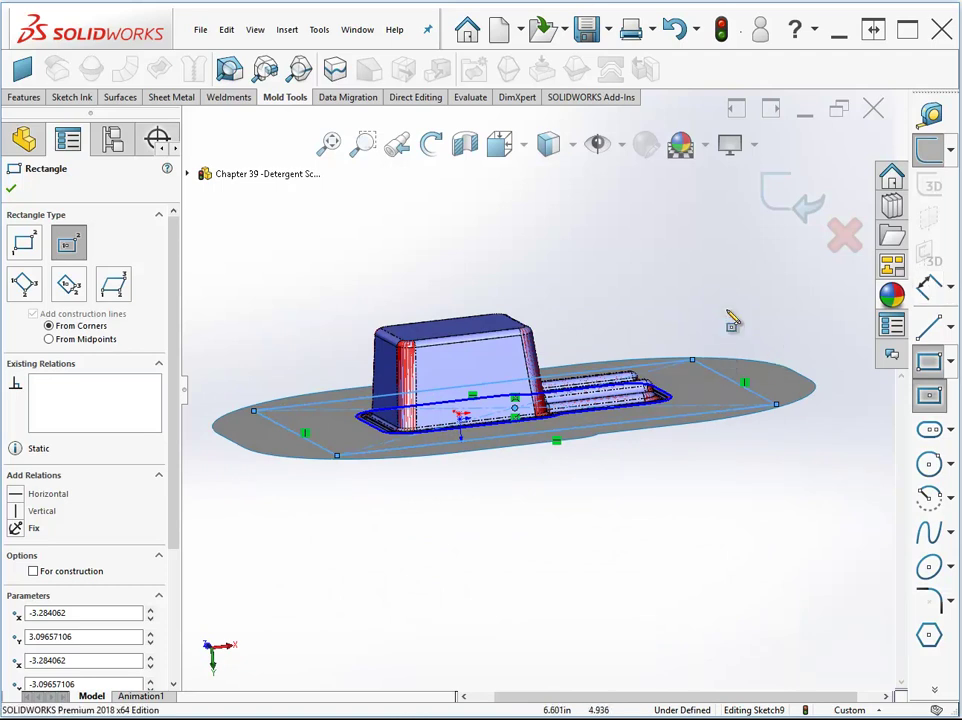
pyautogui.click(787, 210)
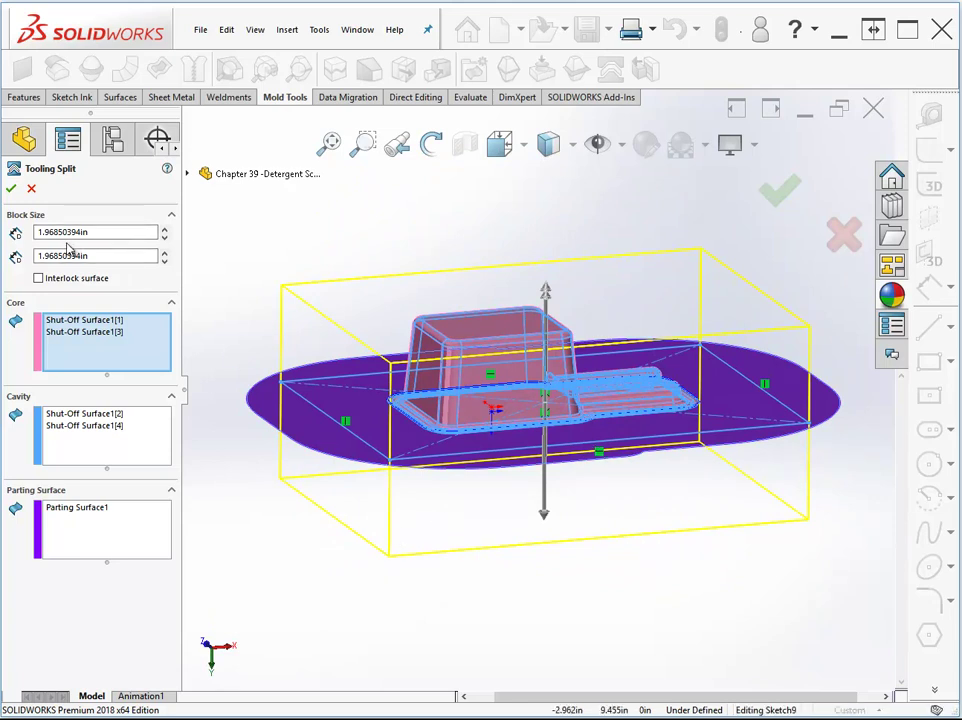
pyautogui.moveTo(130, 234); pyautogui.dragTo(33, 268)
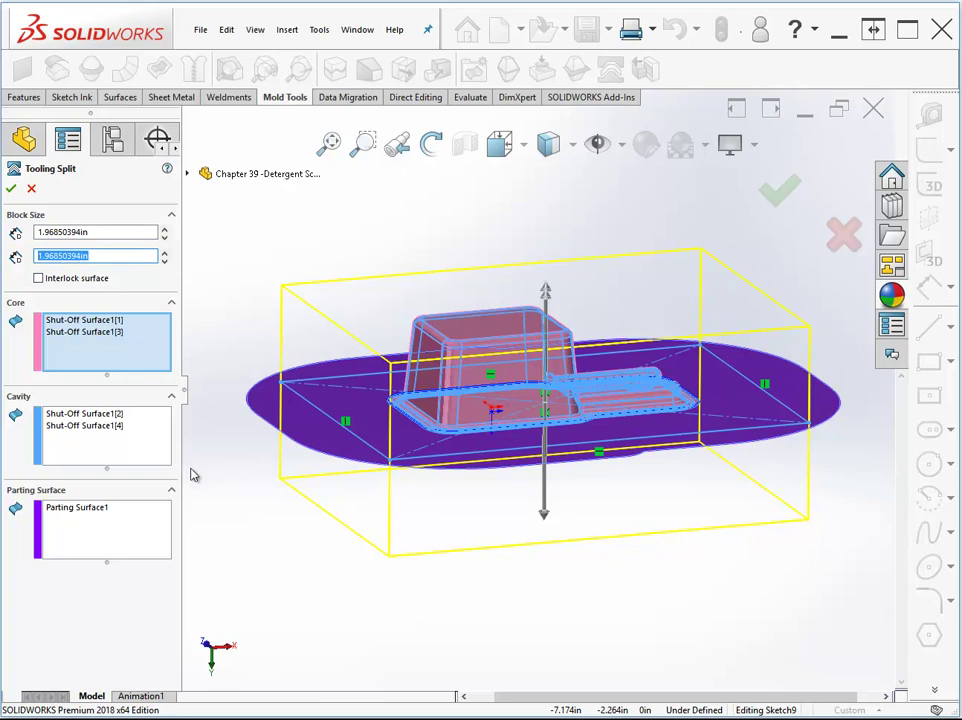
pyautogui.moveTo(309, 562); pyautogui.dragTo(352, 562, button='middle')
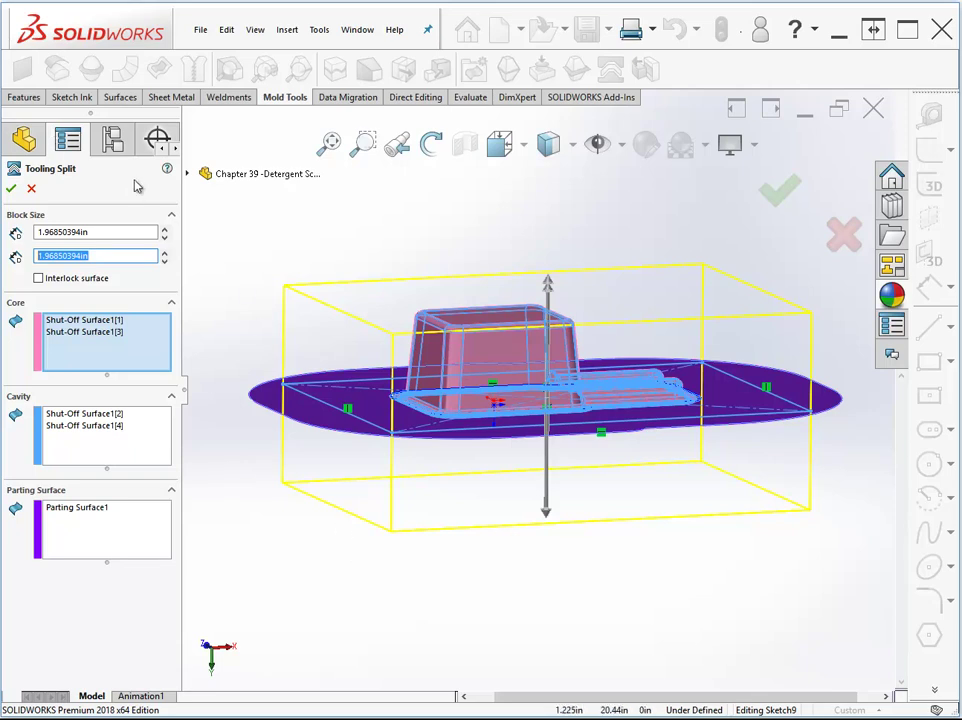
pyautogui.click(10, 192)
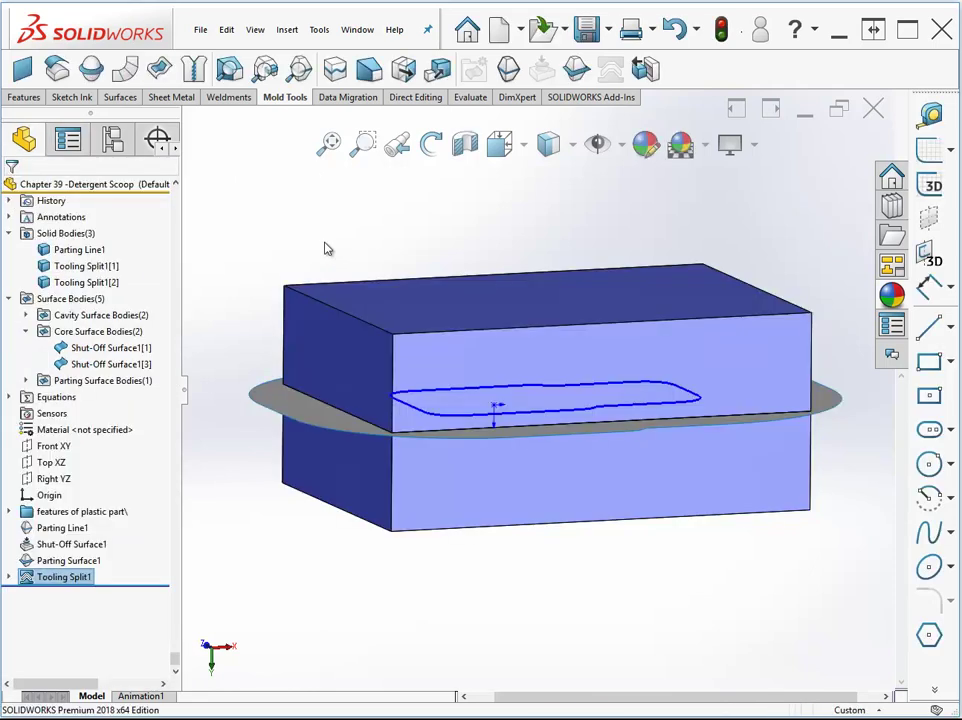
# - Identify each of the three solid bodies in the model, and hide the scoop body Parting Line1 and the block Tooling Split1[1]
pyautogui.click(67, 252)
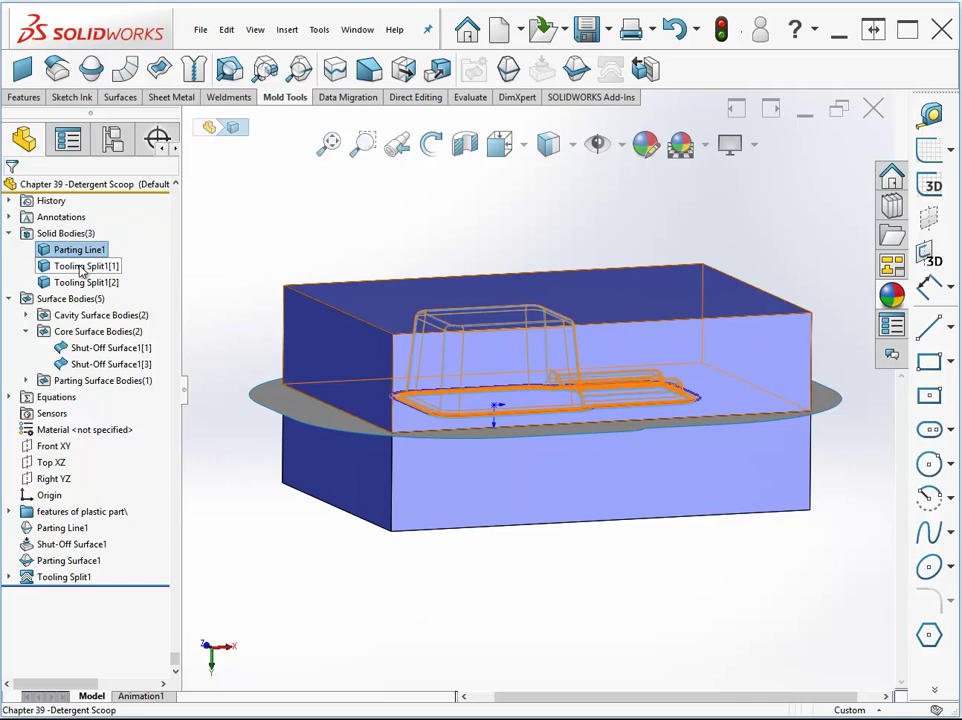
pyautogui.click(82, 266)
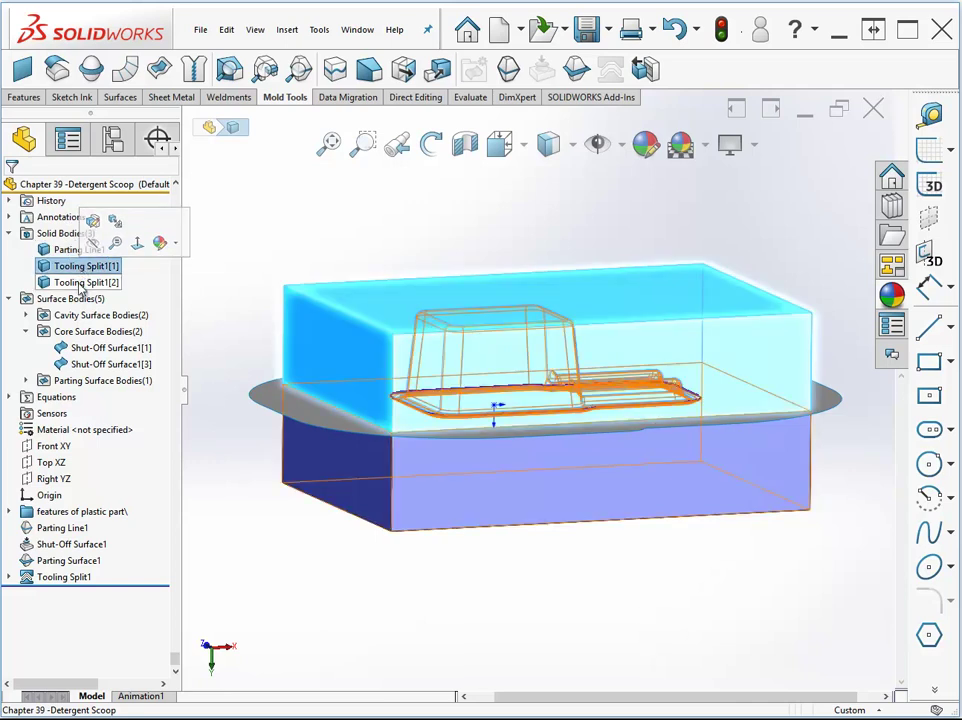
pyautogui.click(82, 283)
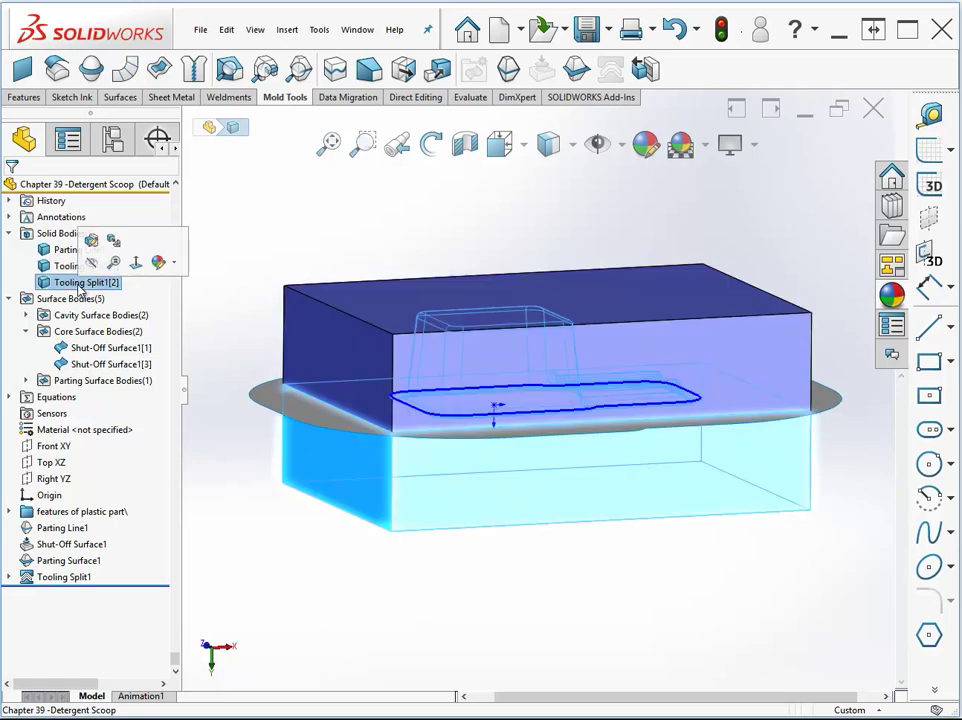
pyautogui.click(210, 225)
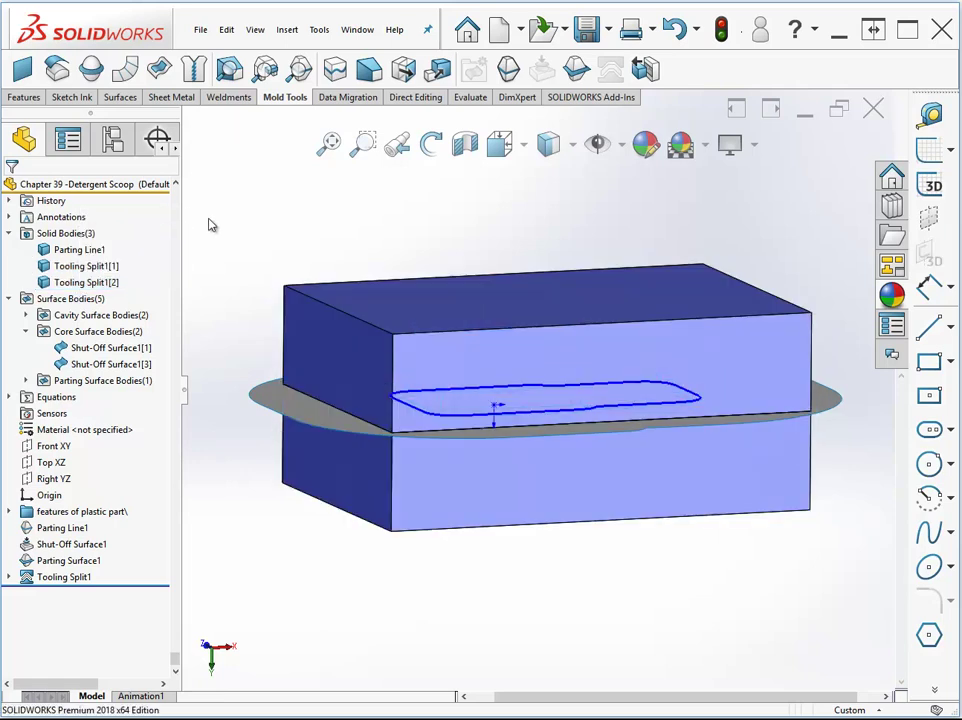
pyautogui.press('F8')
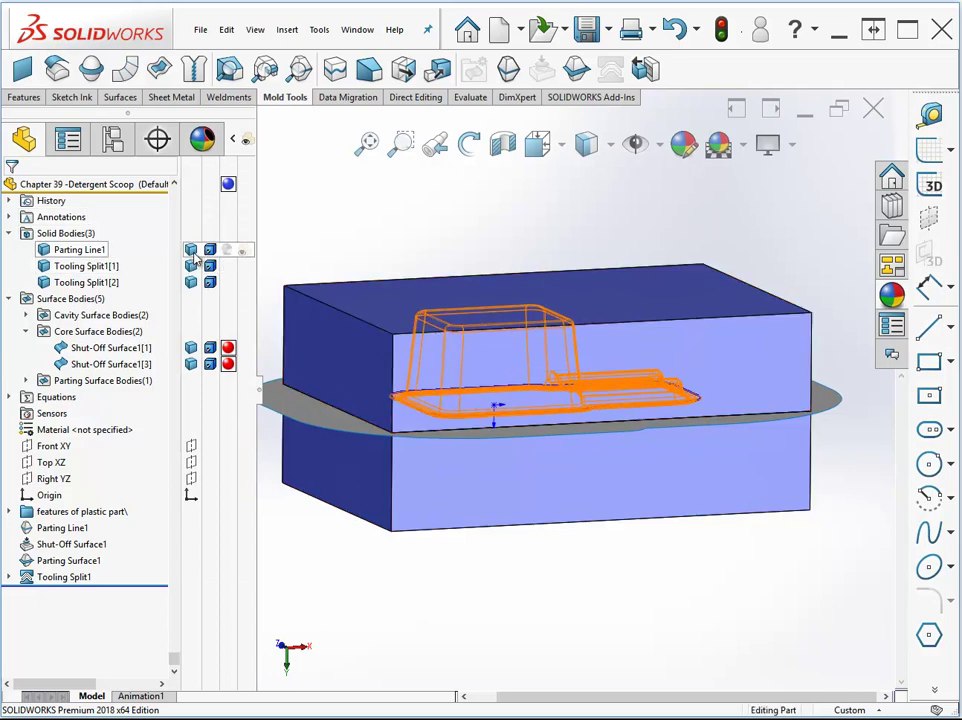
pyautogui.click(192, 266)
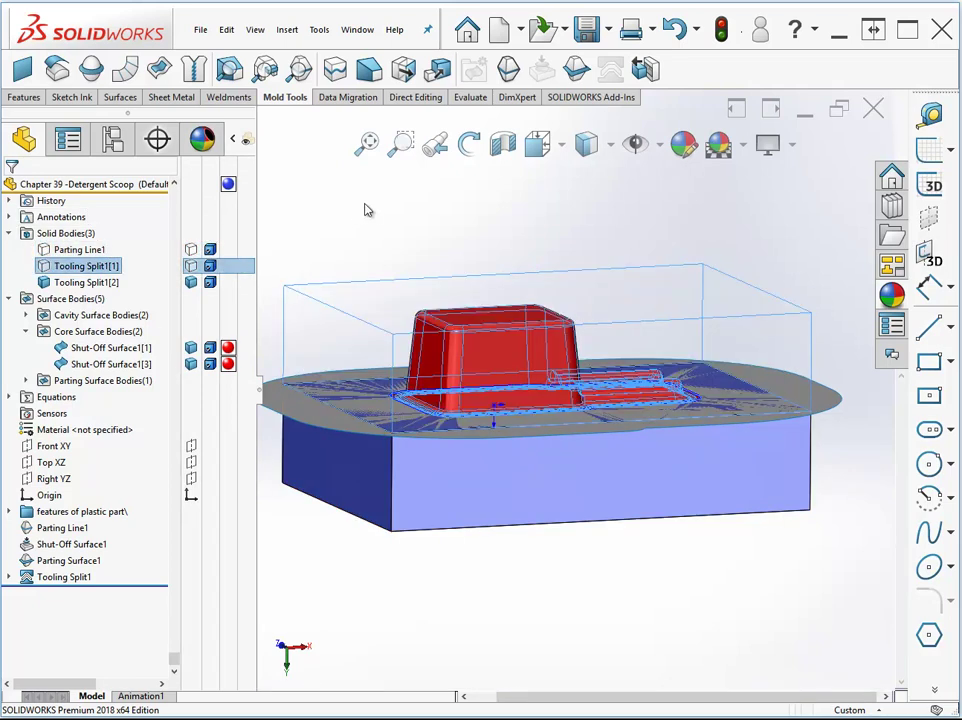
pyautogui.click(368, 210)
# - Hide all the surface bodies so that only the core block Tooling Split1[2] is displayed
pyautogui.moveTo(400, 230); pyautogui.dragTo(532, 265, button='middle')
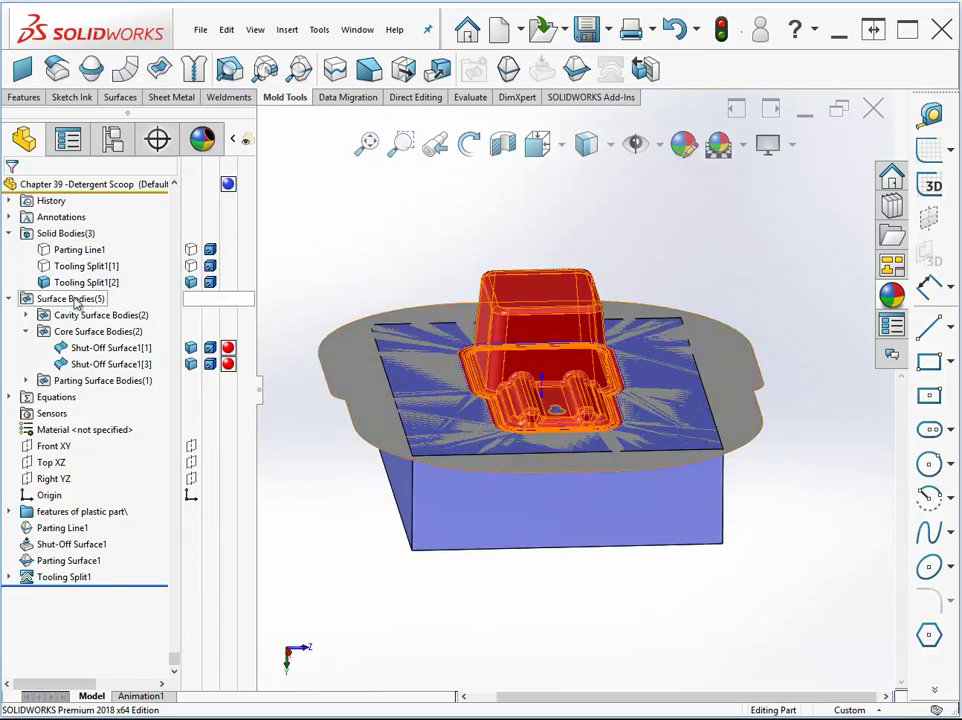
pyautogui.rightClick(75, 304)
pyautogui.click(88, 274)
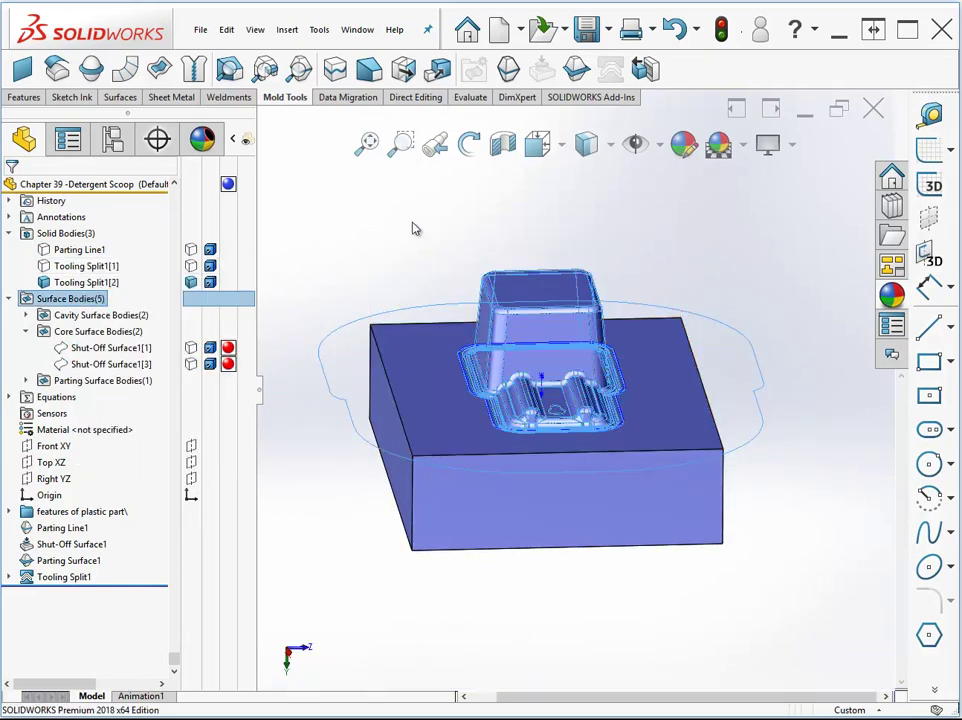
pyautogui.click(400, 192)
# - Examine the core block closely from several angles, including the ribbed handle area and the keyhole shut-off
pyautogui.scroll(-3, 762, 239)
pyautogui.moveTo(763, 242); pyautogui.dragTo(764, 243, button='middle')
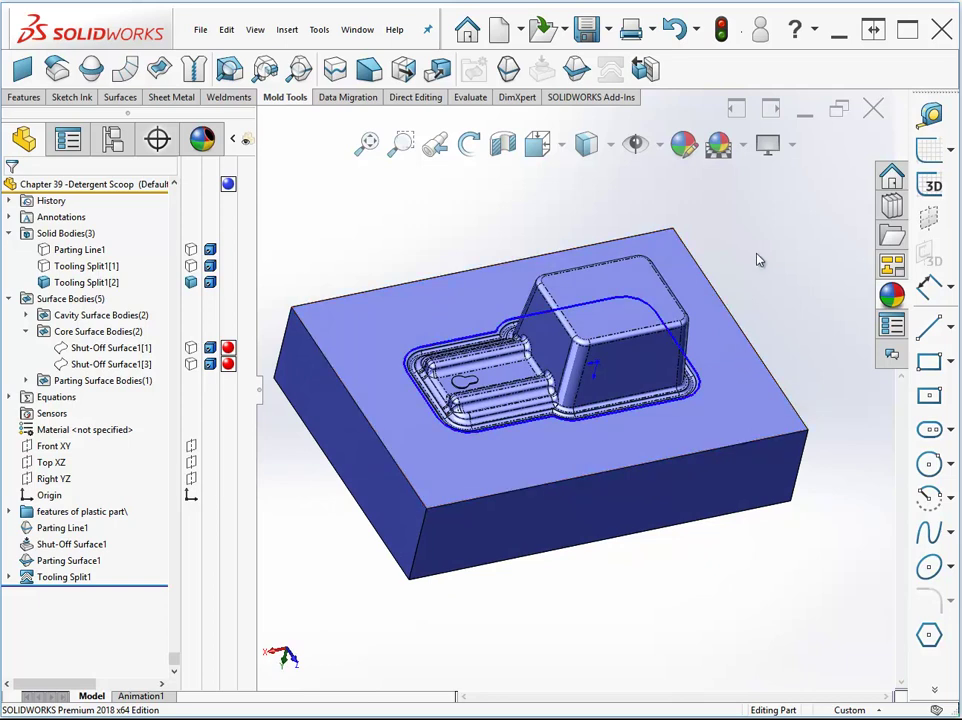
pyautogui.scroll(-10, 757, 260)
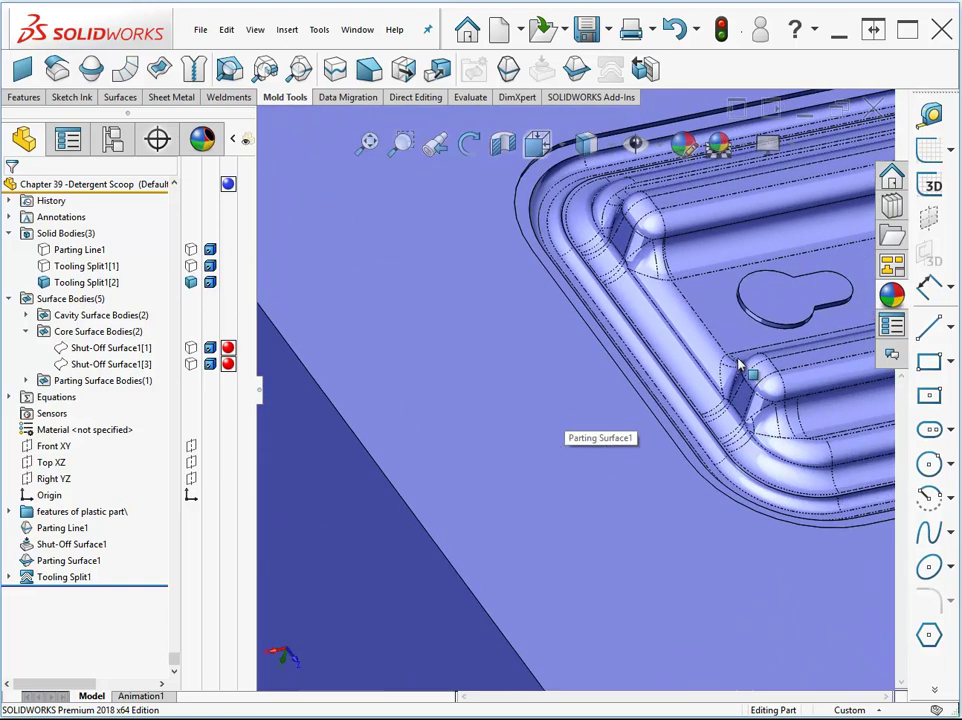
pyautogui.keyDown('ctrl'); pyautogui.moveTo(814, 304); pyautogui.dragTo(710, 332, button='middle'); pyautogui.keyUp('ctrl')
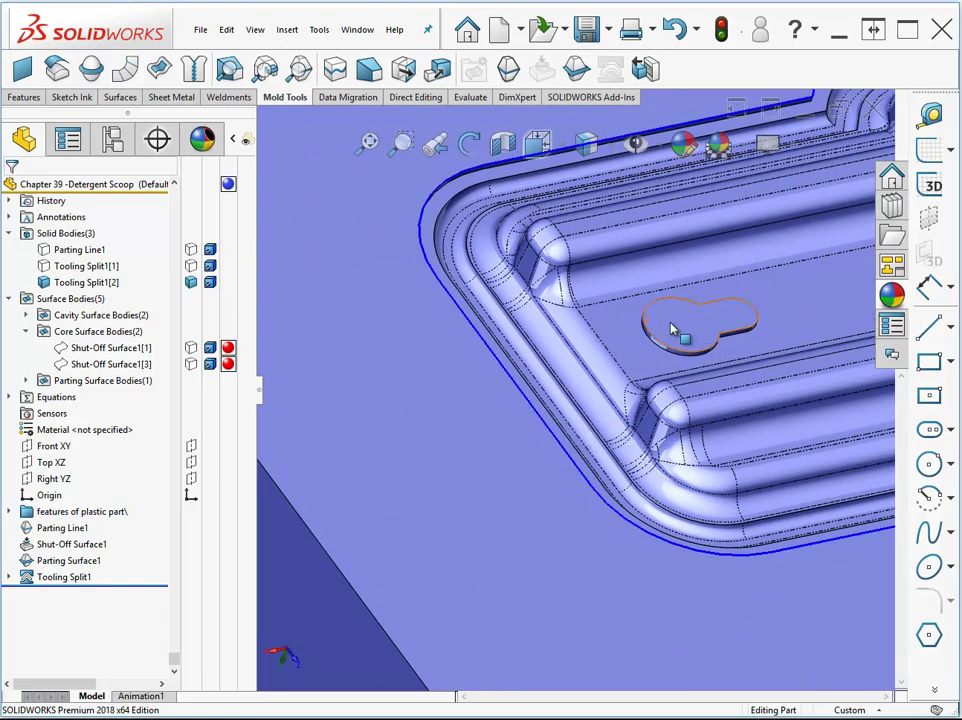
pyautogui.moveTo(670, 333); pyautogui.dragTo(691, 337, button='middle')
pyautogui.scroll(4, 612, 398)
pyautogui.scroll(1, 659, 413)
pyautogui.moveTo(575, 361)
pyautogui.mouseDown(button='middle')
pyautogui.moveTo(580, 401)
pyautogui.moveTo(560, 360)
pyautogui.mouseUp(button='middle')
# - Hide the core block Tooling Split1[2] and show the cavity block Tooling Split1[1]
pyautogui.click(209, 283)
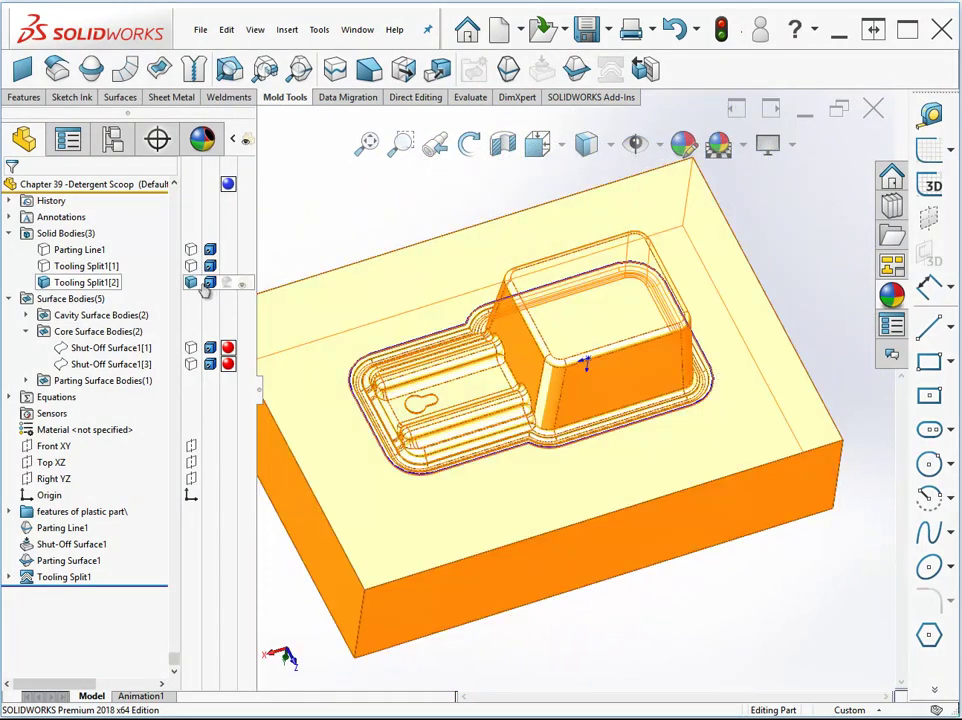
pyautogui.click(191, 282)
pyautogui.click(191, 265)
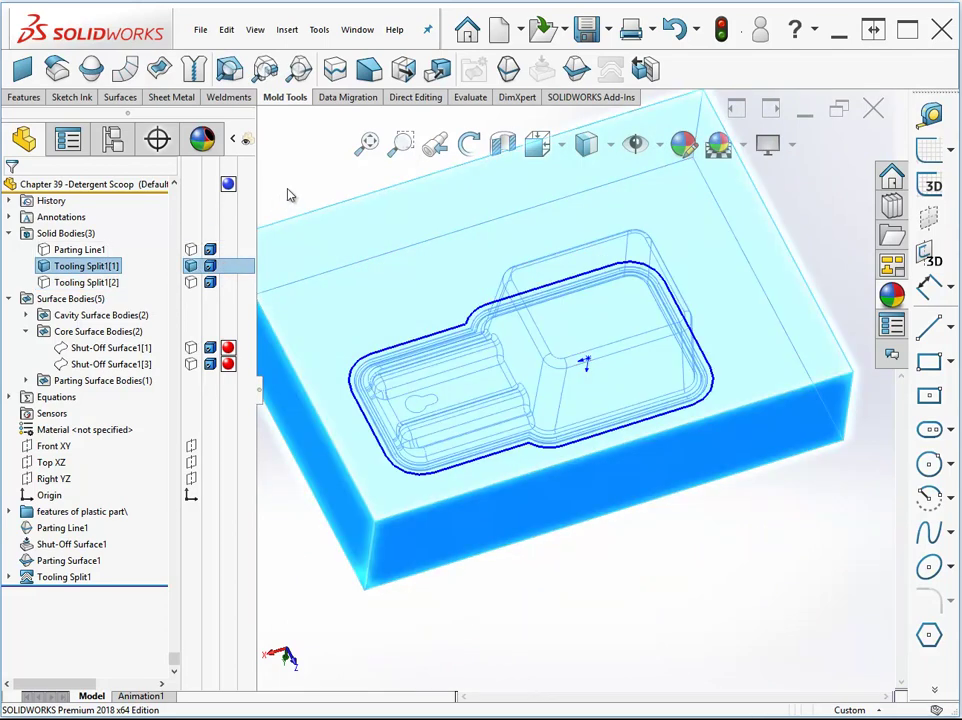
pyautogui.click(296, 190)
# - Examine the cavity block's scoop-shaped pocket and its side walls from several angles
pyautogui.moveTo(296, 184); pyautogui.dragTo(437, 286, button='middle')
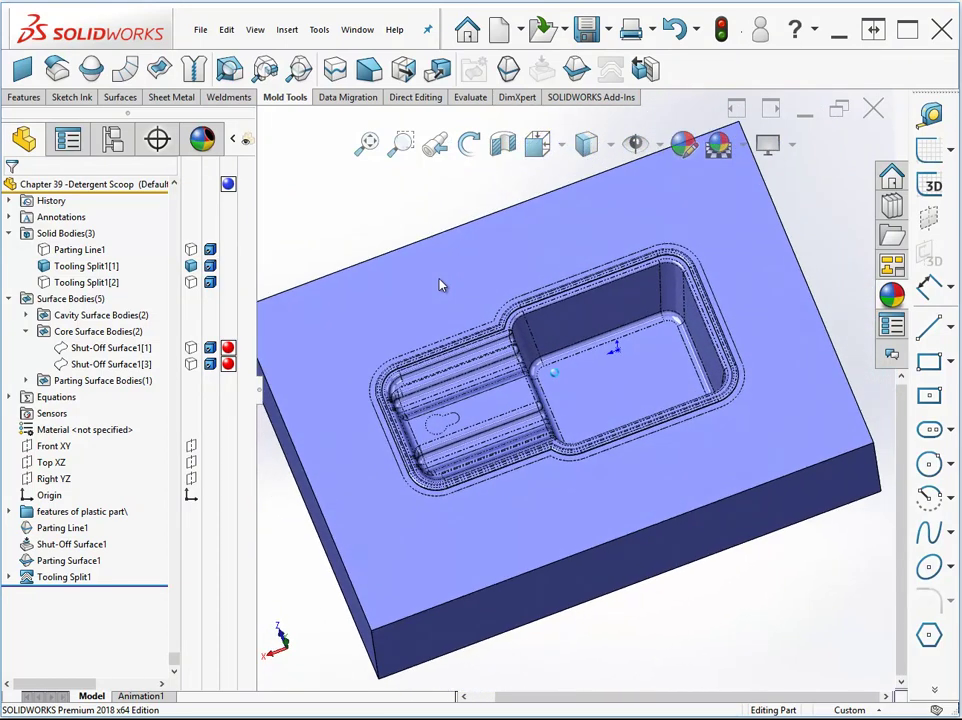
pyautogui.click(645, 70)
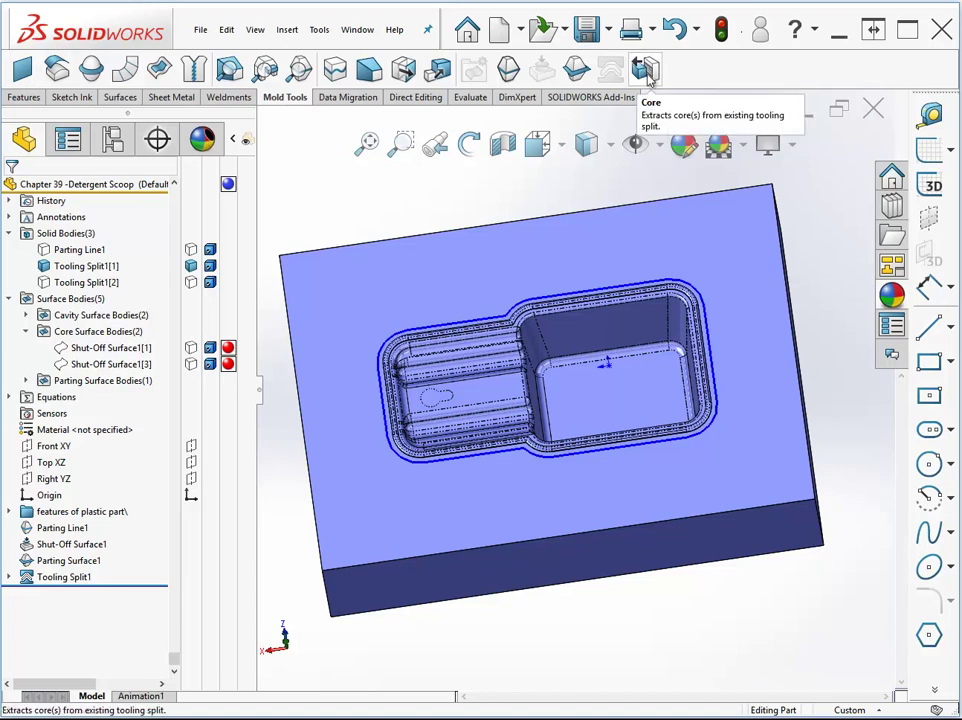
pyautogui.scroll(-4, 630, 462)
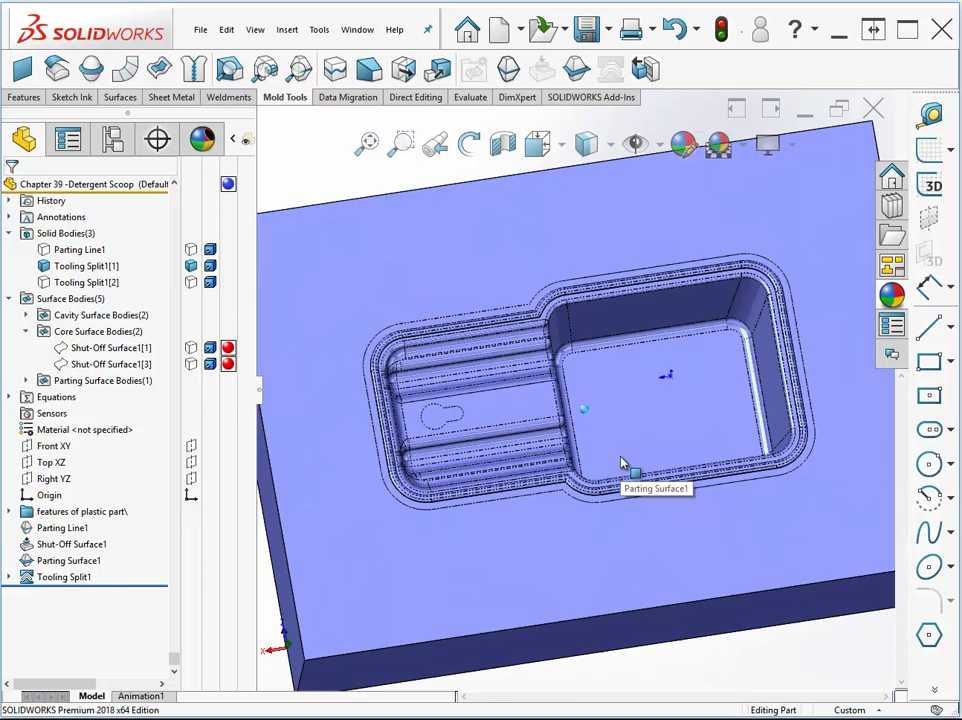
pyautogui.moveTo(654, 470); pyautogui.dragTo(713, 382, button='middle')
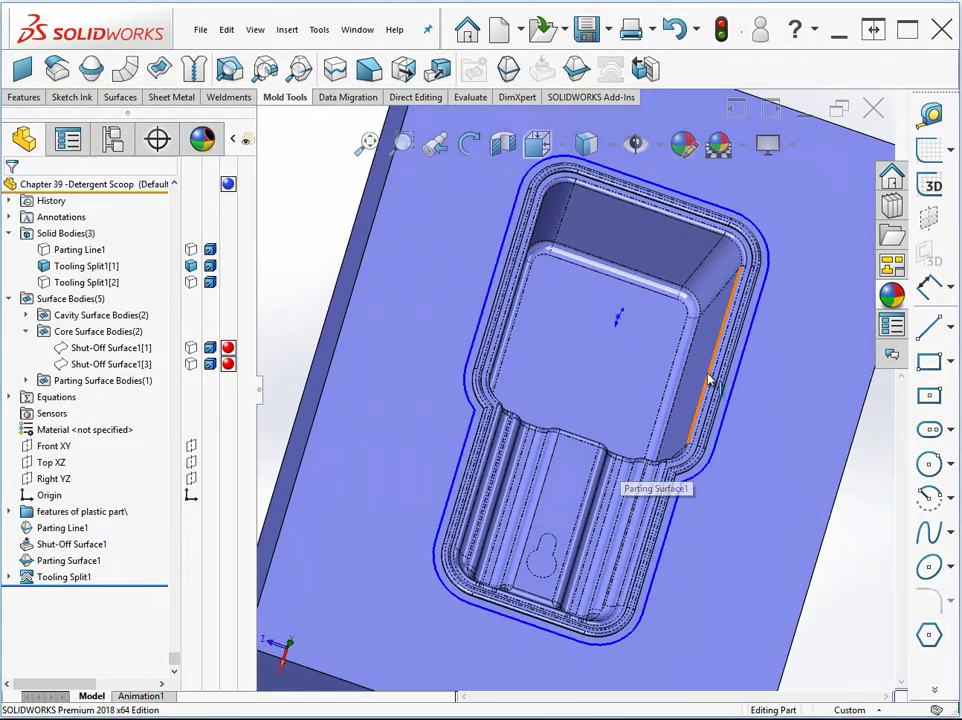